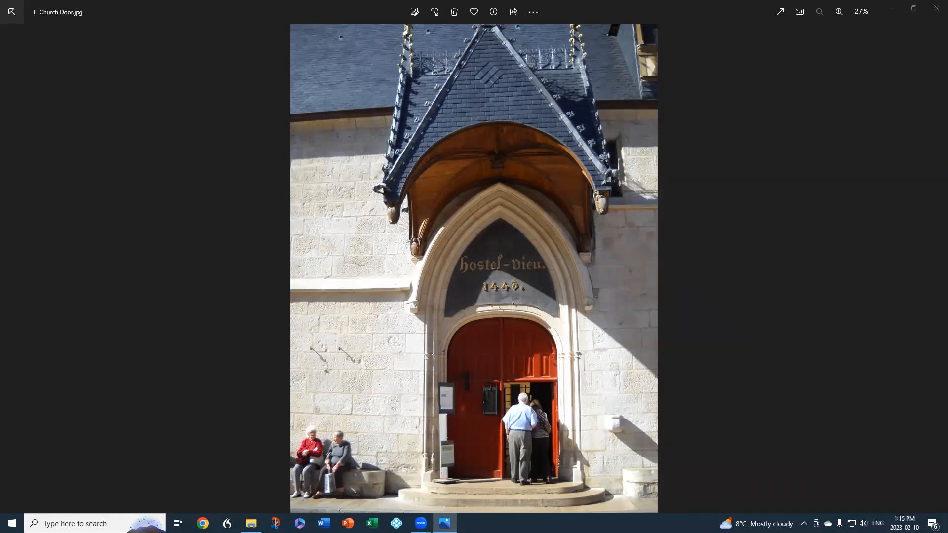
View G Church Door After.jpg from the Phto teaching folder, and return to the original F Church Door.jpg
key("alt+Tab")
left_click(746, 254)
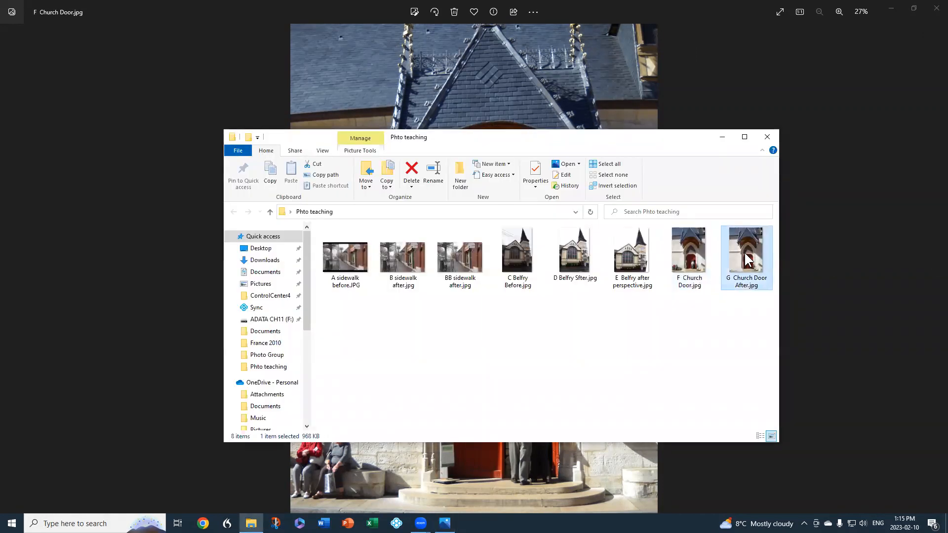
double_click(747, 257)
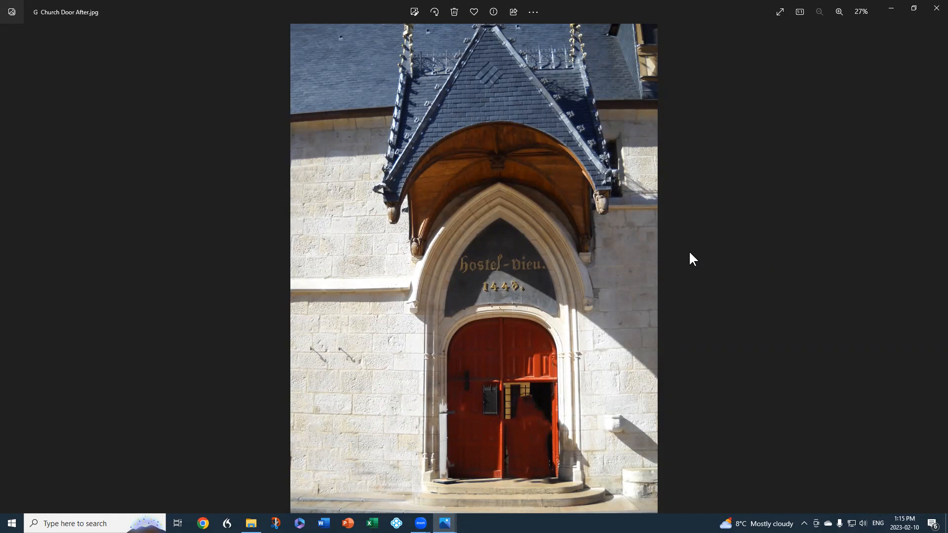
key("Left")
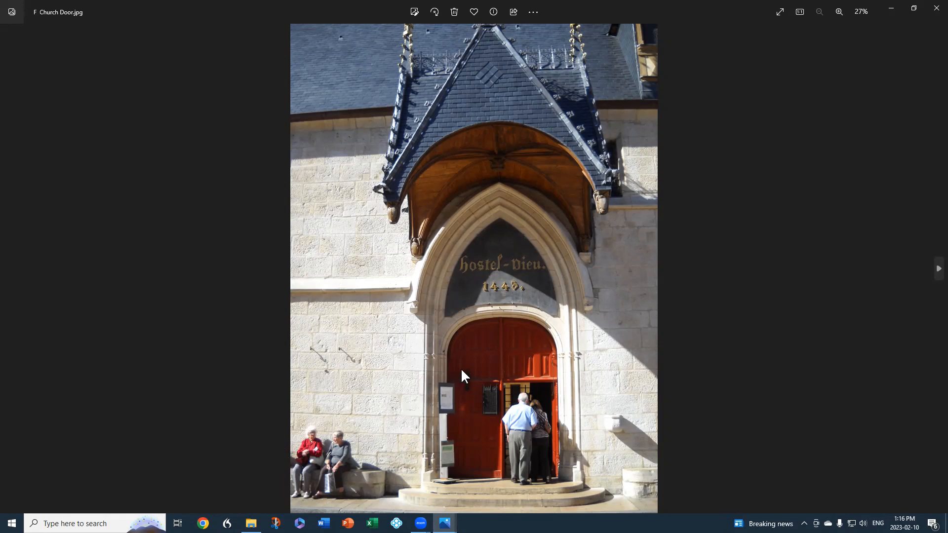
Open F Church Door.jpg in Photoshop Elements 2018 Editor
right_click(485, 338)
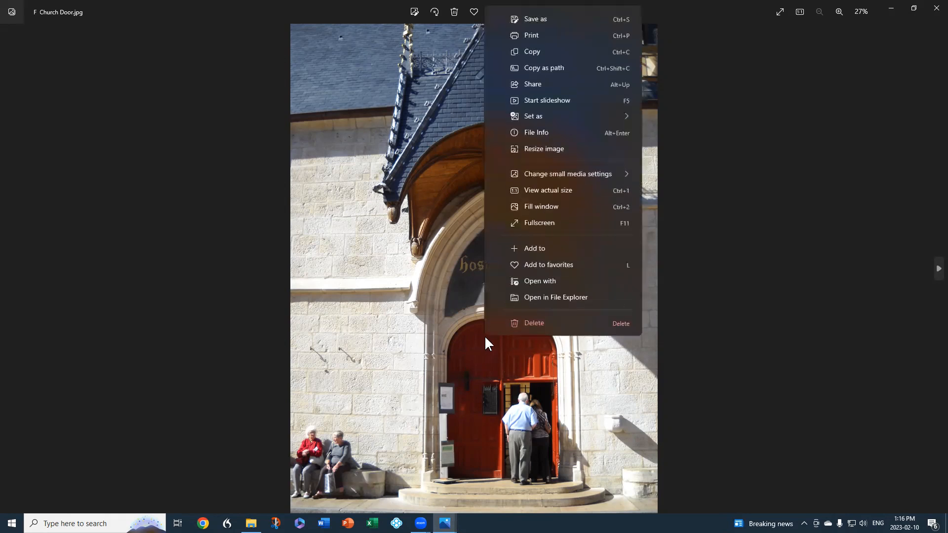
left_click(555, 280)
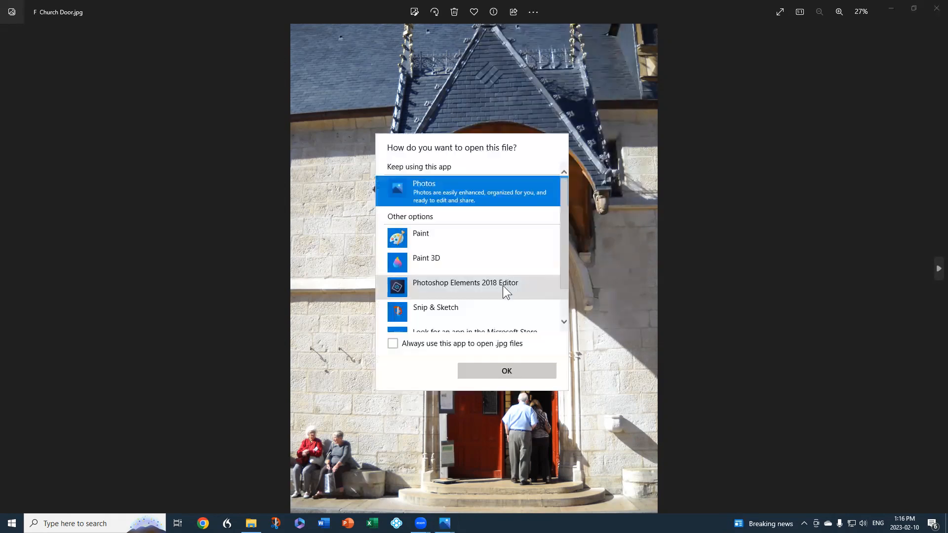
left_click(467, 283)
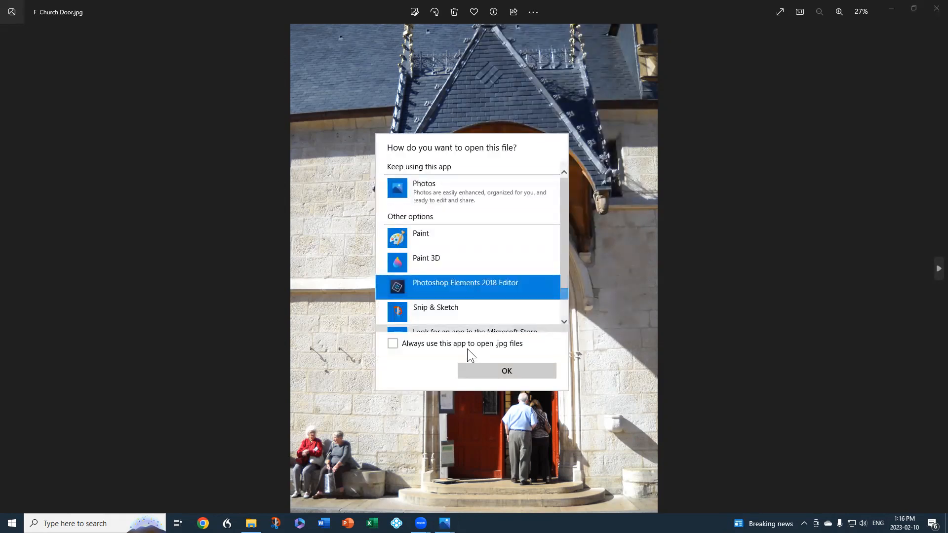
left_click(488, 369)
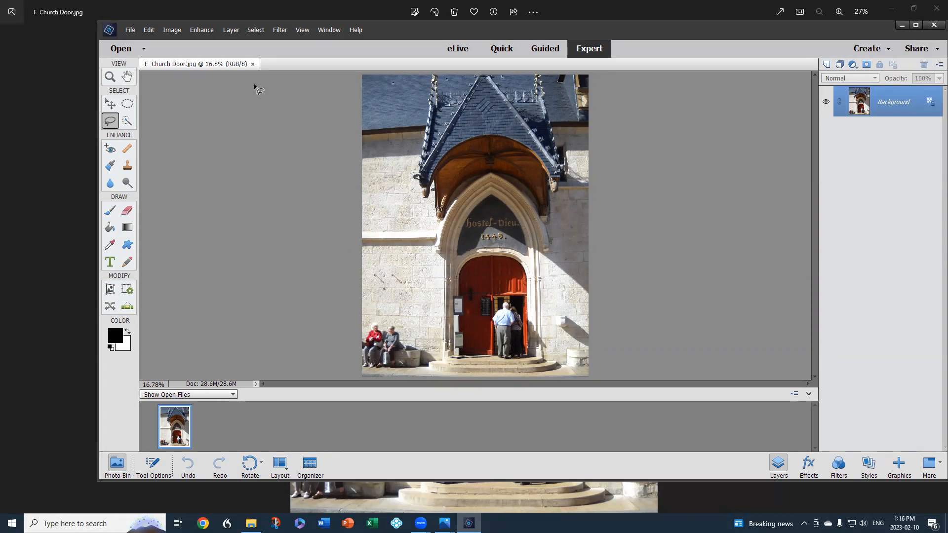
Outline the two seated people and the adjoining part of the stone bench with a freehand Lasso selection
left_click(109, 77)
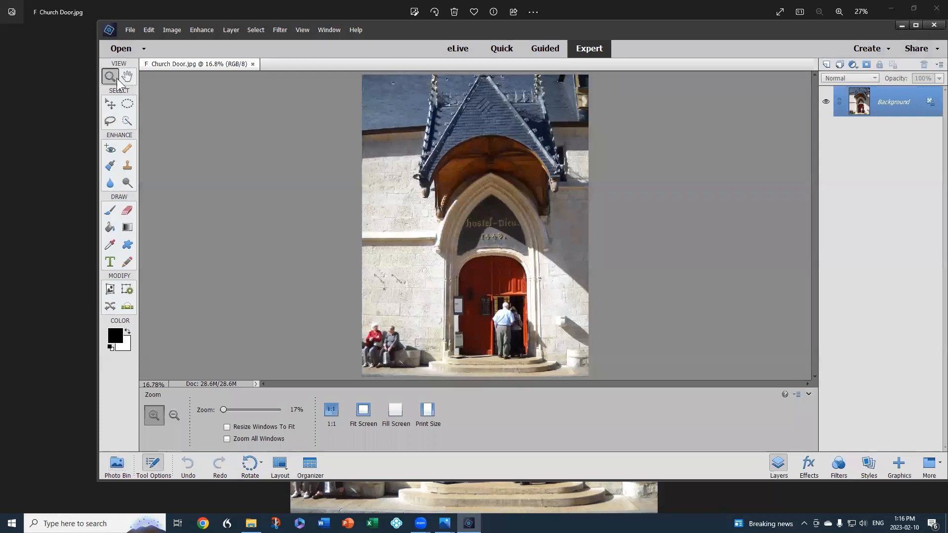
left_click(282, 265)
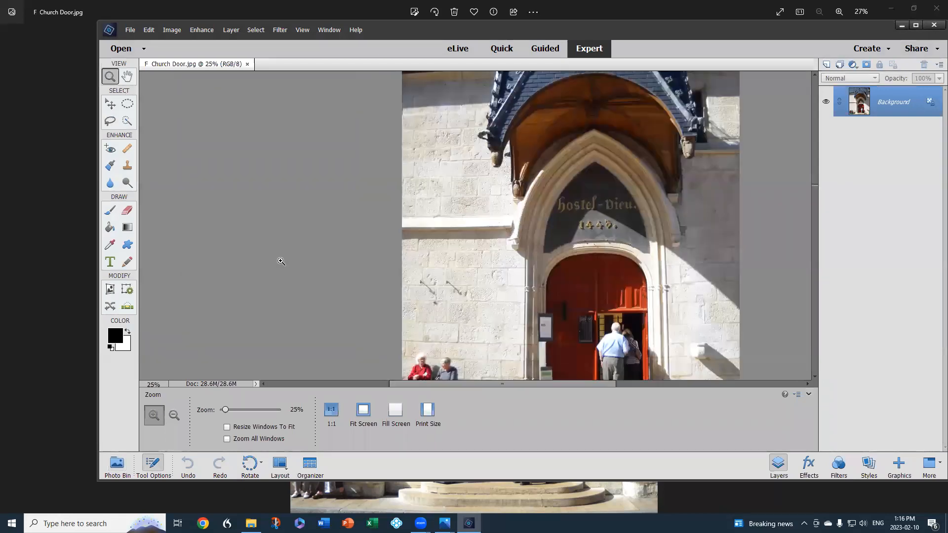
left_click(347, 263)
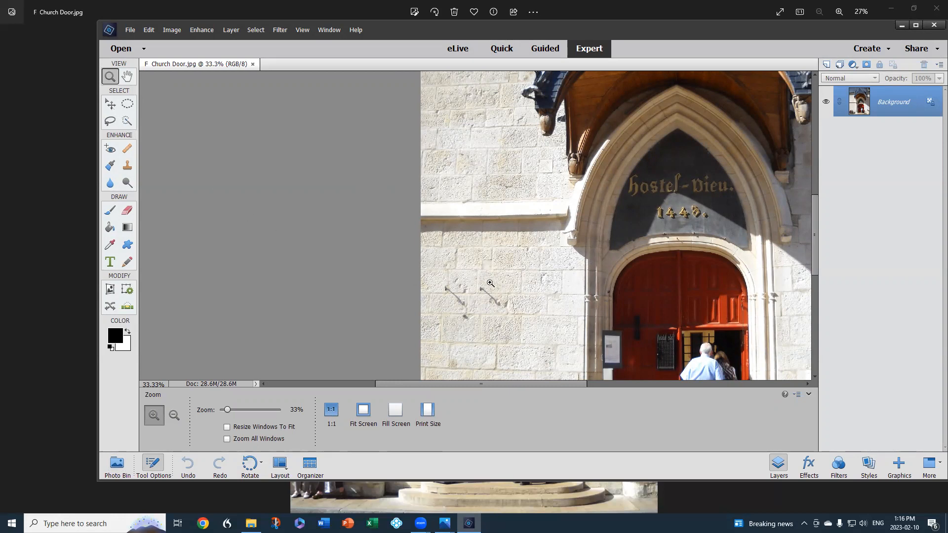
key("space")
left_click_drag(521, 295, 464, 147)
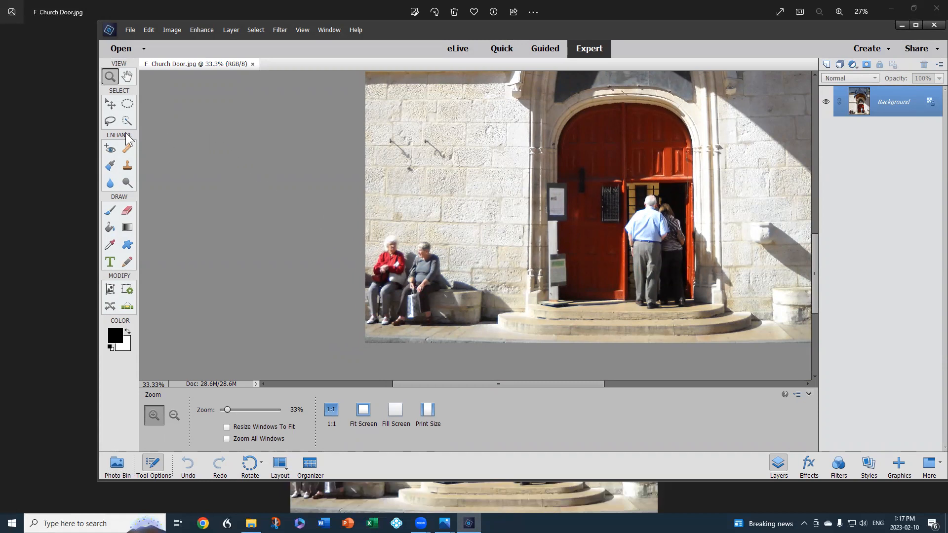
left_click(109, 122)
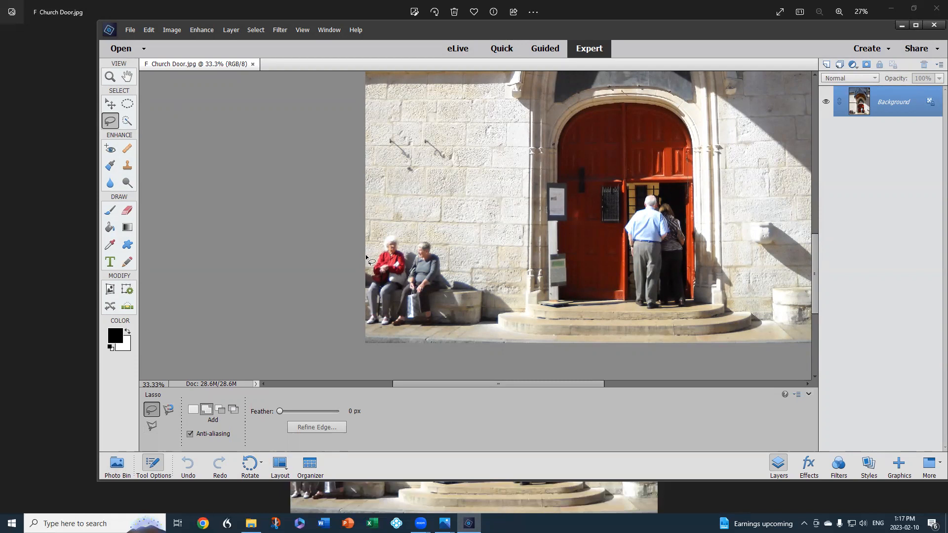
mouse_move(366, 255)
left_mouse_down()
mouse_move(388, 229)
mouse_move(409, 242)
mouse_move(439, 241)
mouse_move(474, 314)
mouse_move(432, 334)
mouse_move(447, 327)
mouse_move(362, 325)
mouse_move(369, 252)
left_mouse_up()
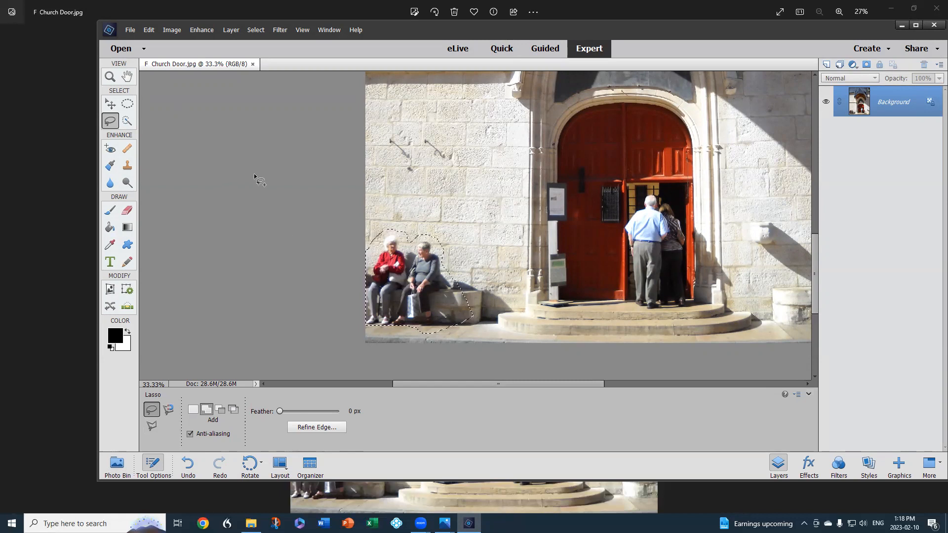
Replace the selected seated people with a Content-Aware fill and clear the selection
left_click(148, 31)
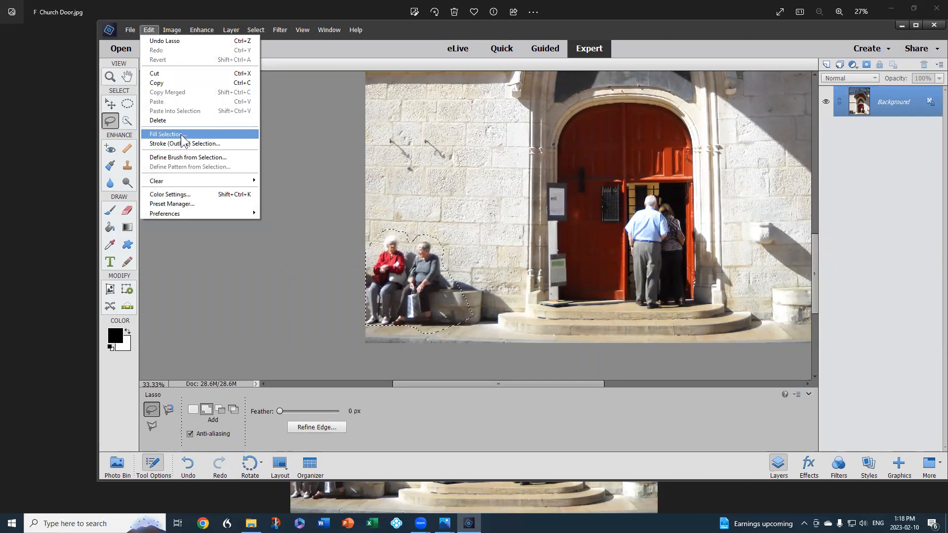
left_click(200, 131)
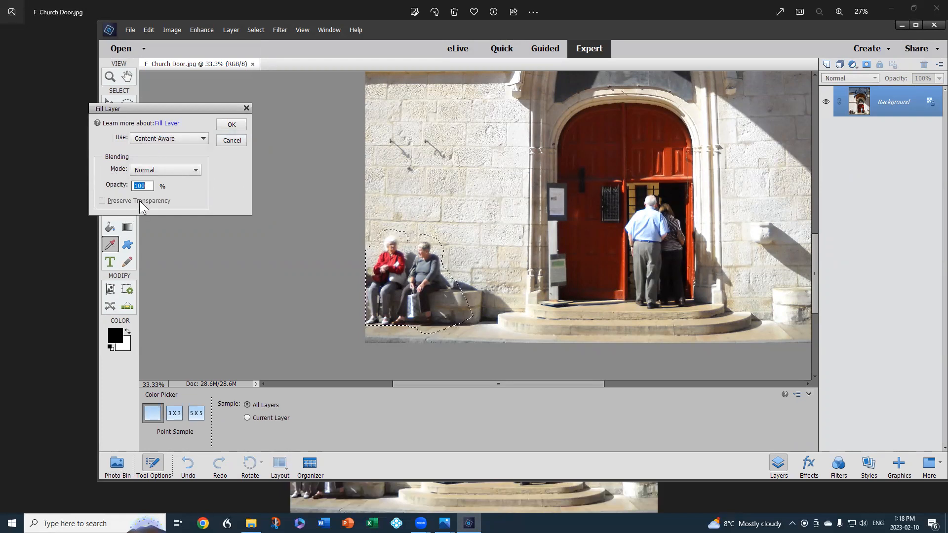
left_click(203, 138)
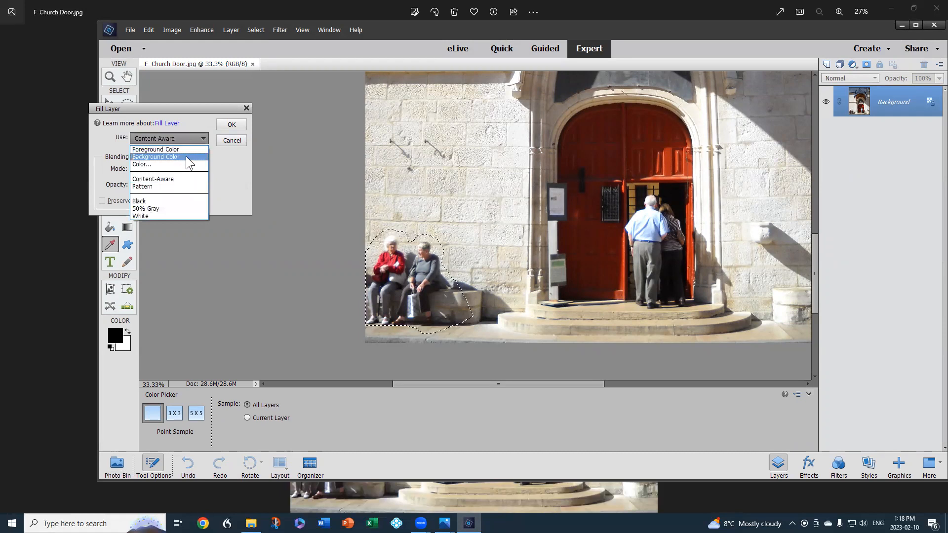
left_click(164, 179)
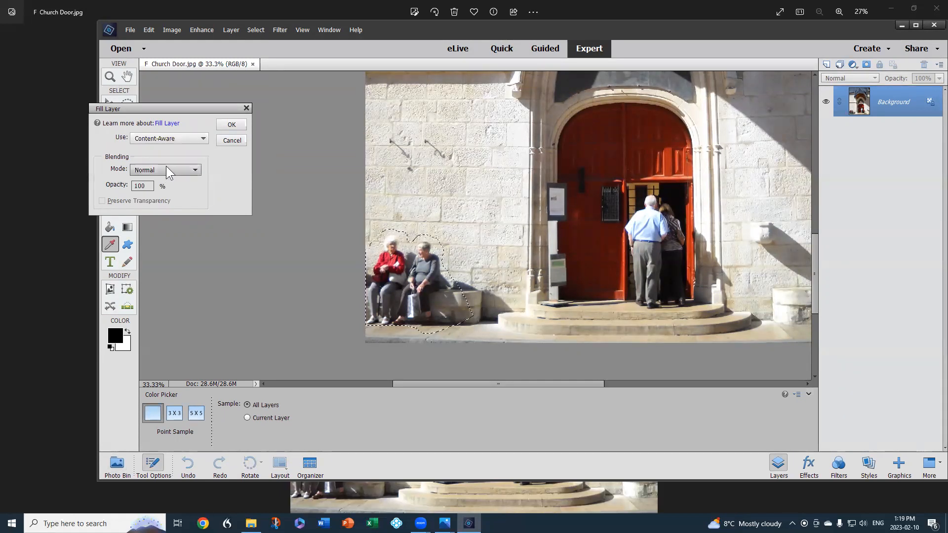
left_click(230, 125)
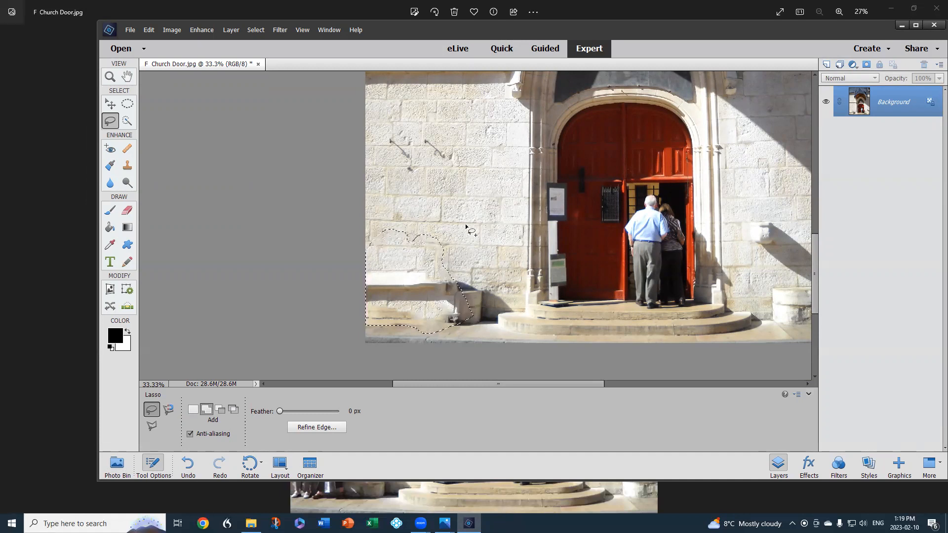
key("ctrl+d")
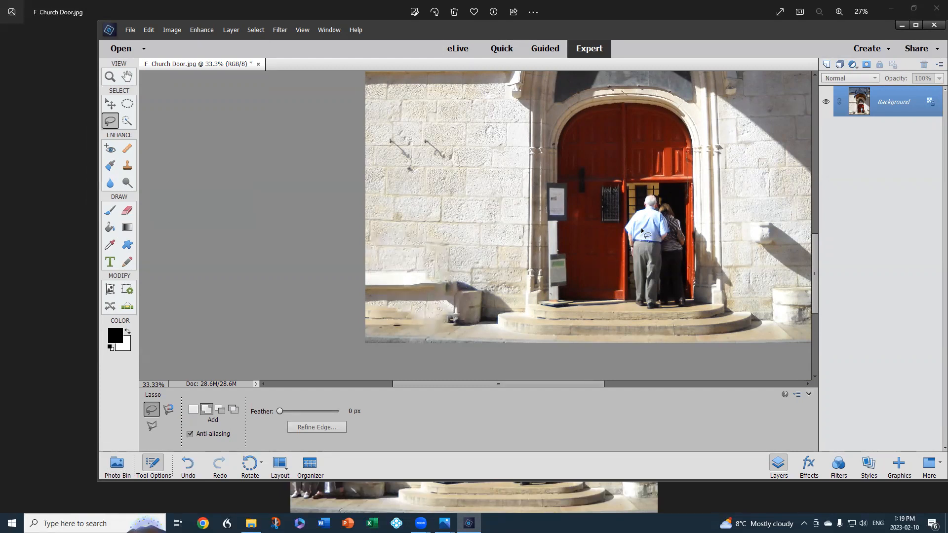
Set the Quick Selection brush spacing to 42%
left_click(128, 121)
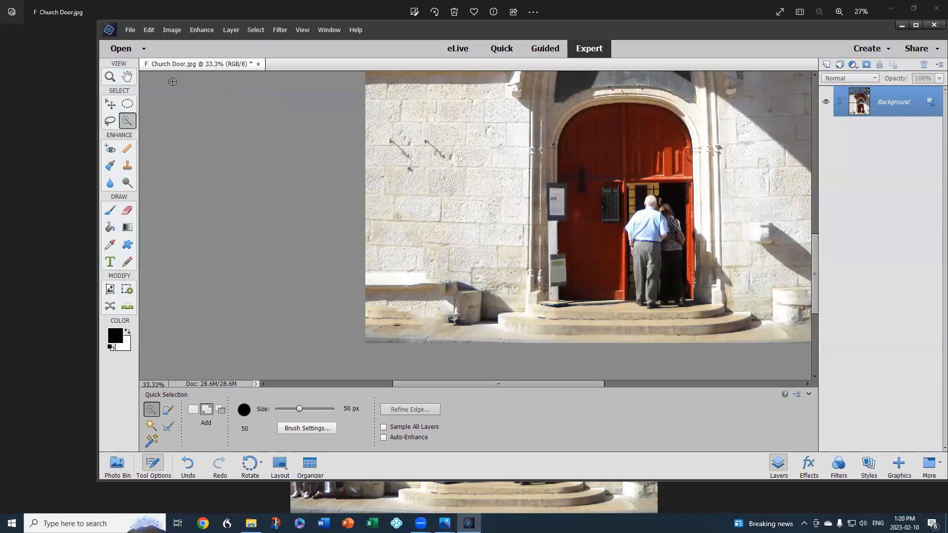
left_click(110, 78)
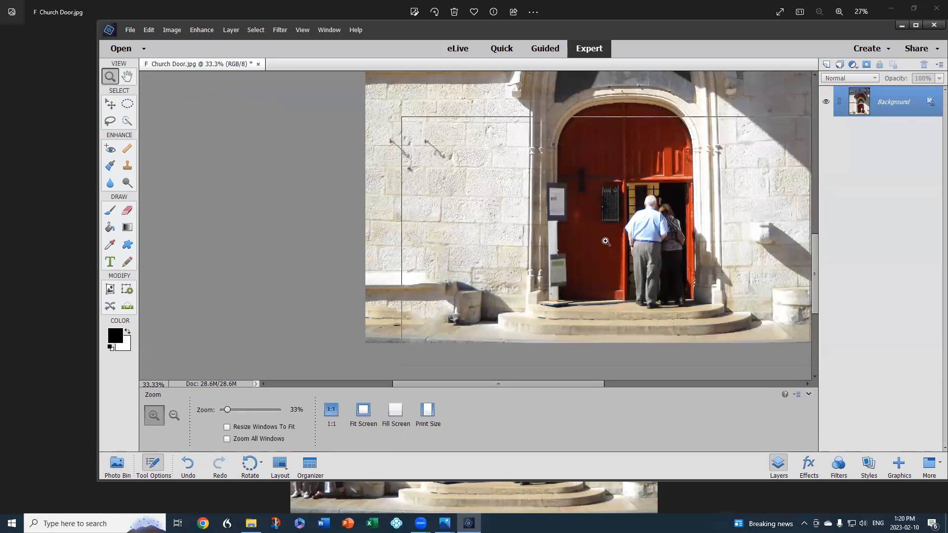
left_click(606, 242)
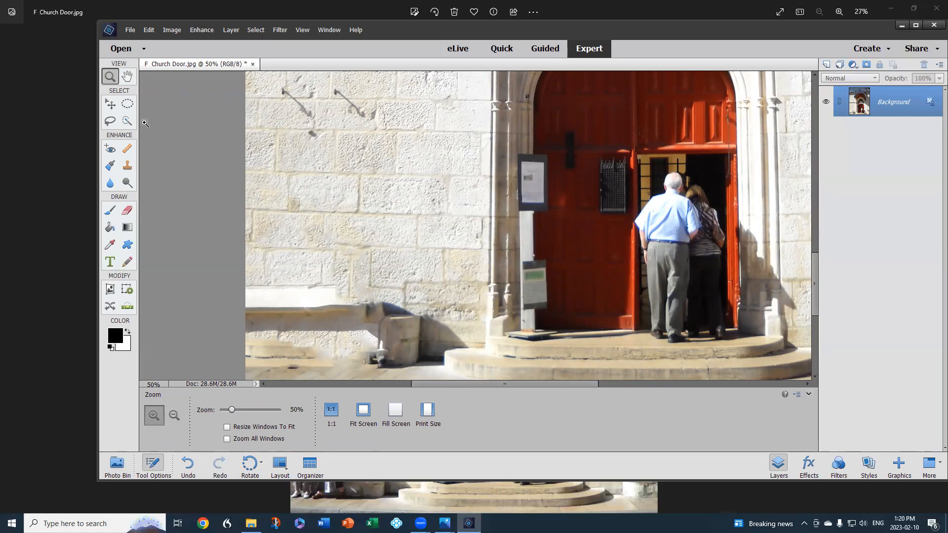
left_click(111, 121)
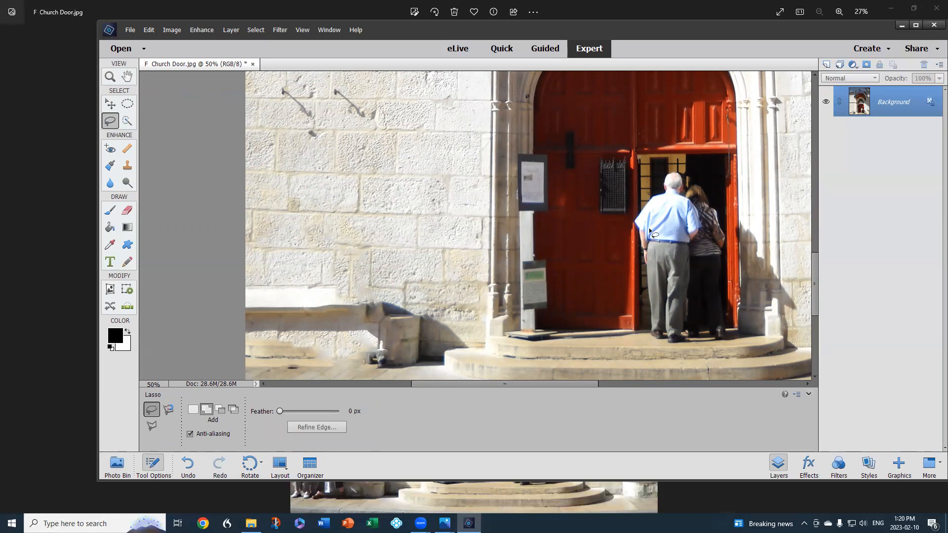
left_click(126, 120)
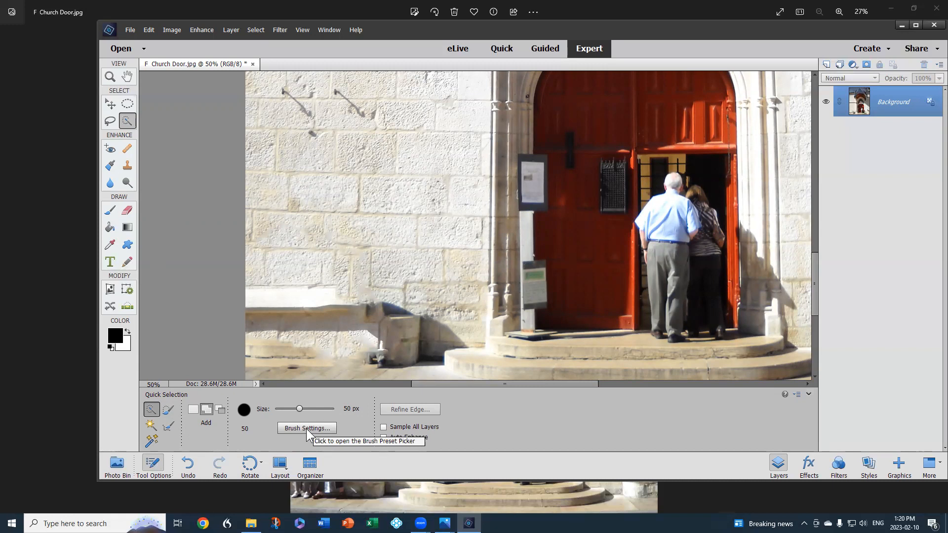
left_click(324, 428)
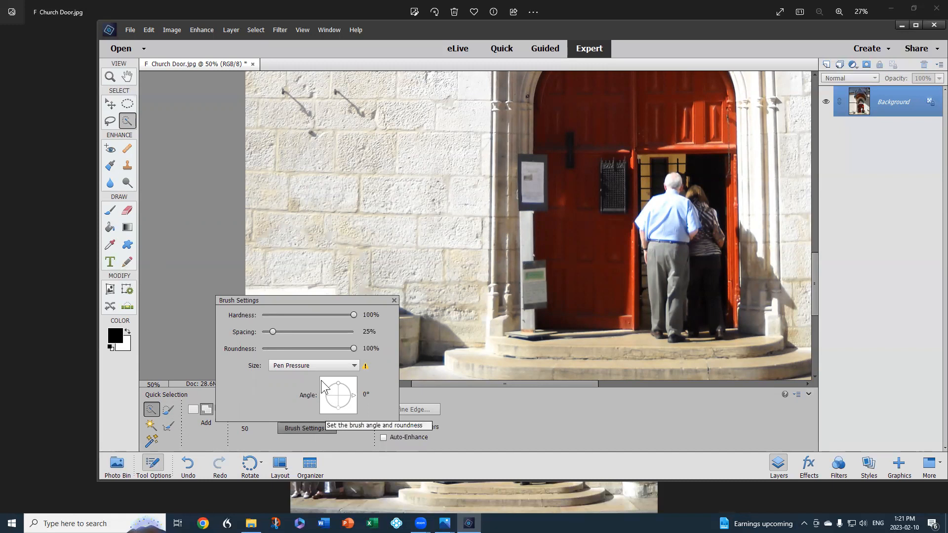
left_click_drag(272, 329, 281, 329)
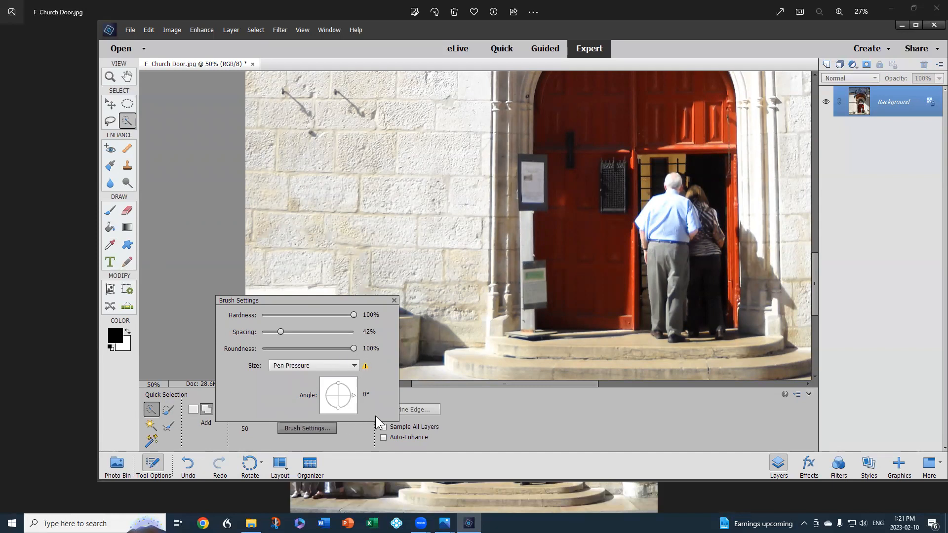
left_click(458, 398)
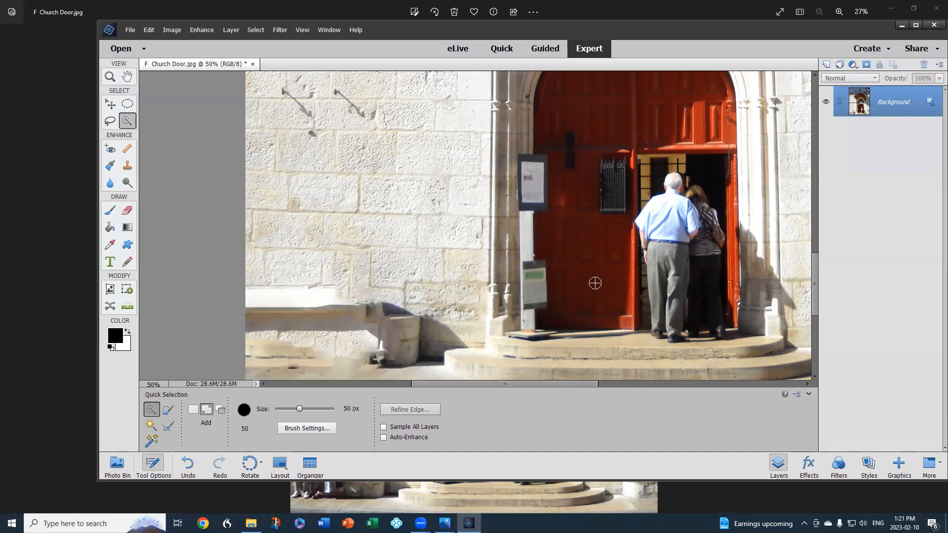
Select the man in the blue shirt at the doorway, from head to shoes, with the Quick Selection tool
left_click(672, 182)
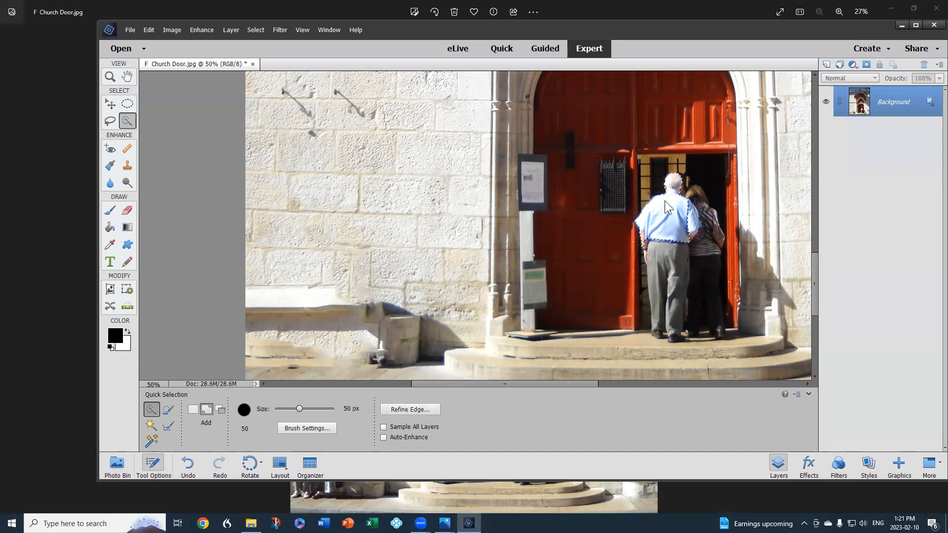
left_click_drag(654, 252, 652, 306)
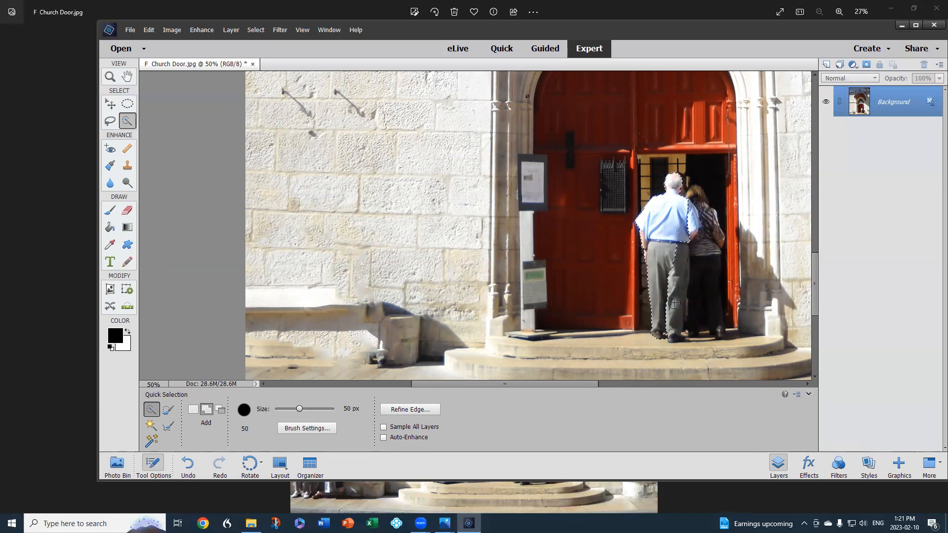
left_click_drag(674, 301, 672, 308)
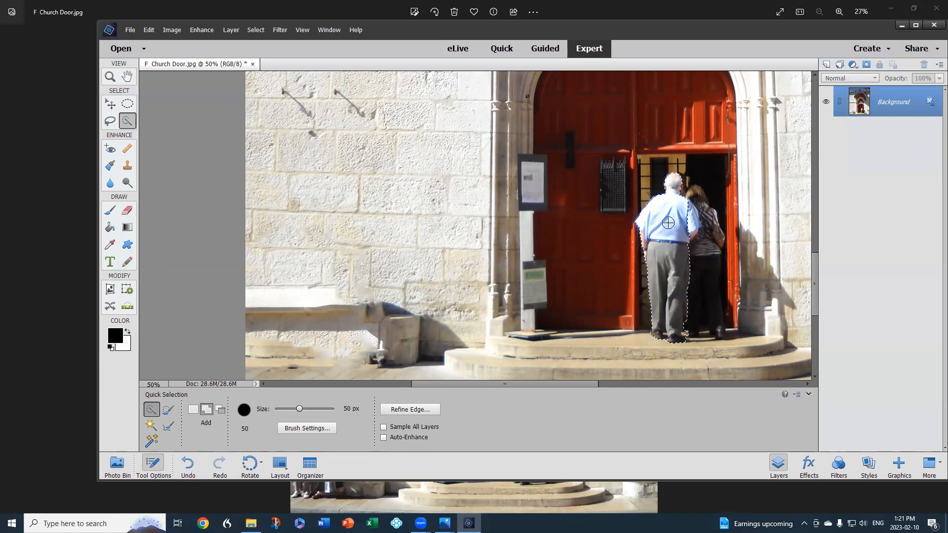
left_click(693, 219)
Fill the selected man at the doorway using Content-Aware and clear the selection
left_click(150, 29)
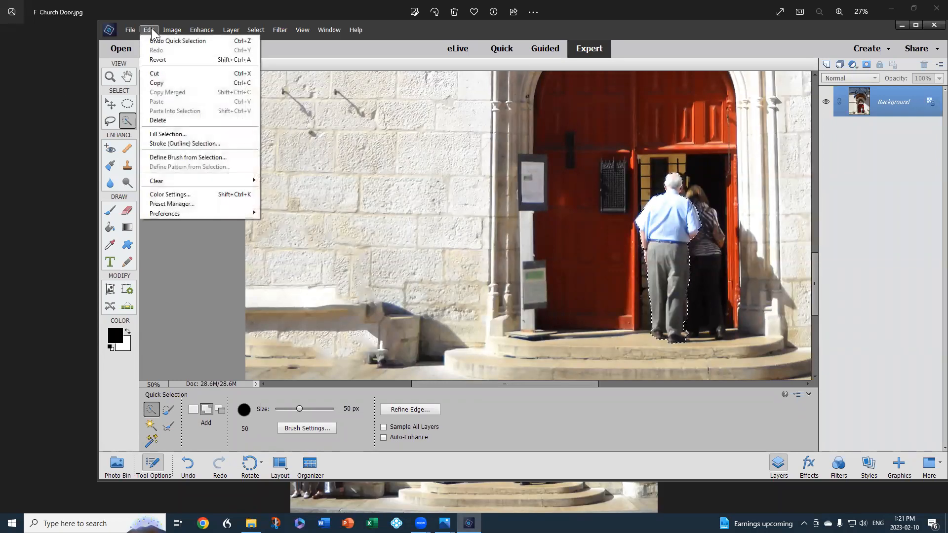
left_click(198, 135)
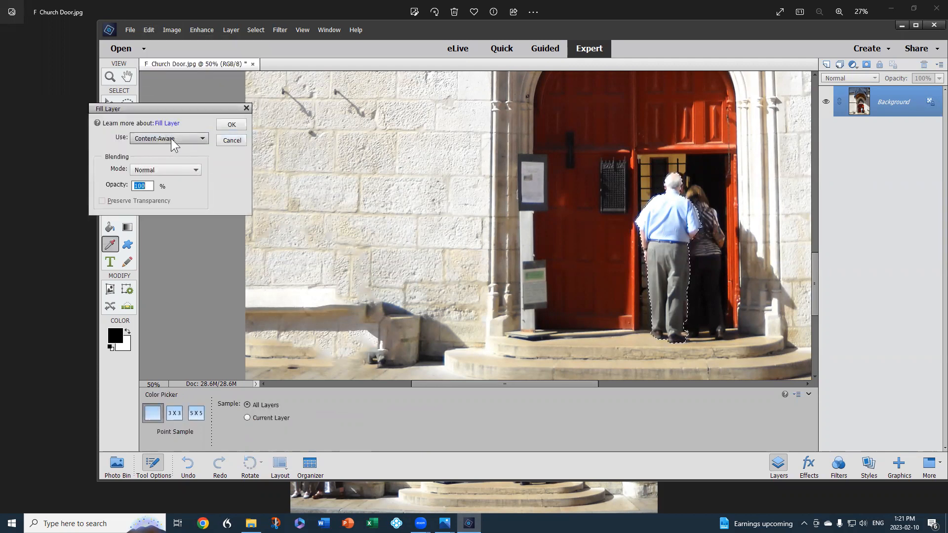
left_click(228, 125)
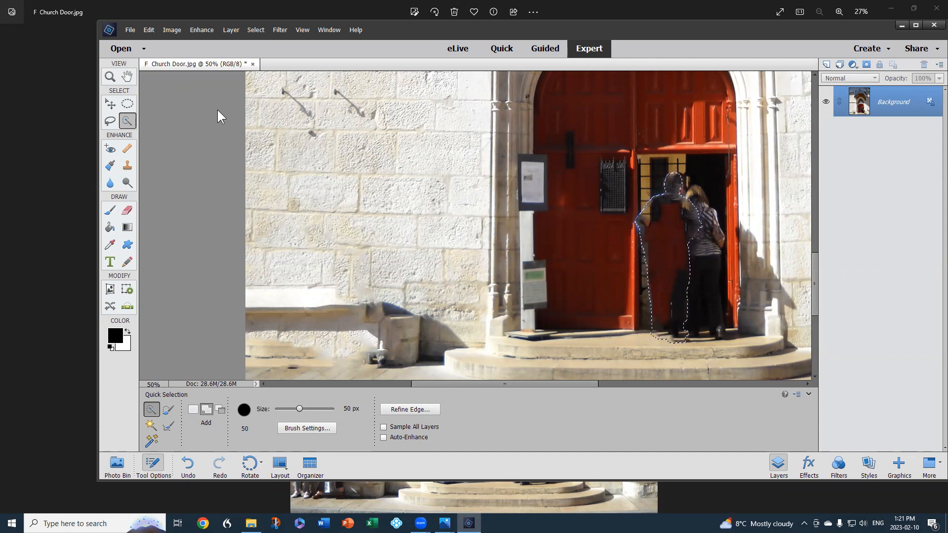
key("ctrl+d")
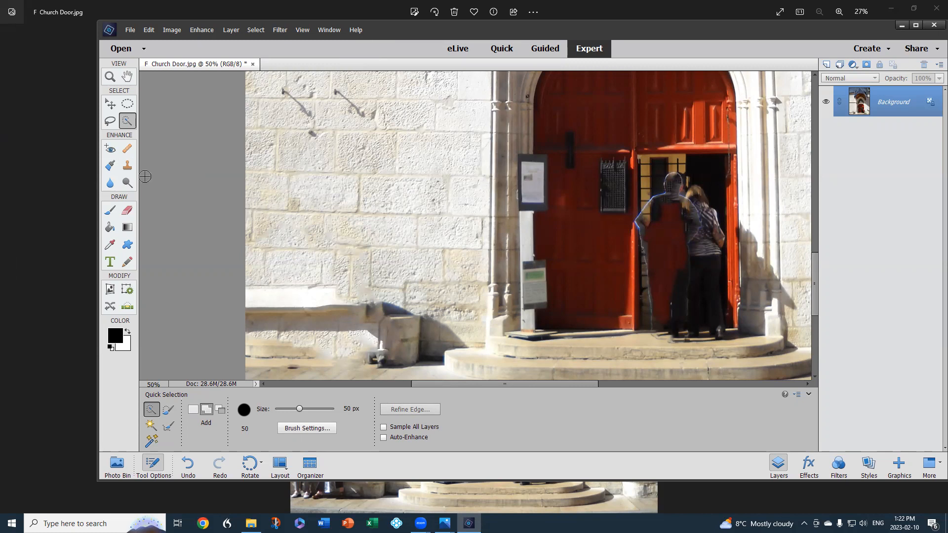
Sample the dark doorway opening with the Clone Stamp tool and paint it over the red patch inside the man's outline, using a 70 px brush
left_click(128, 166)
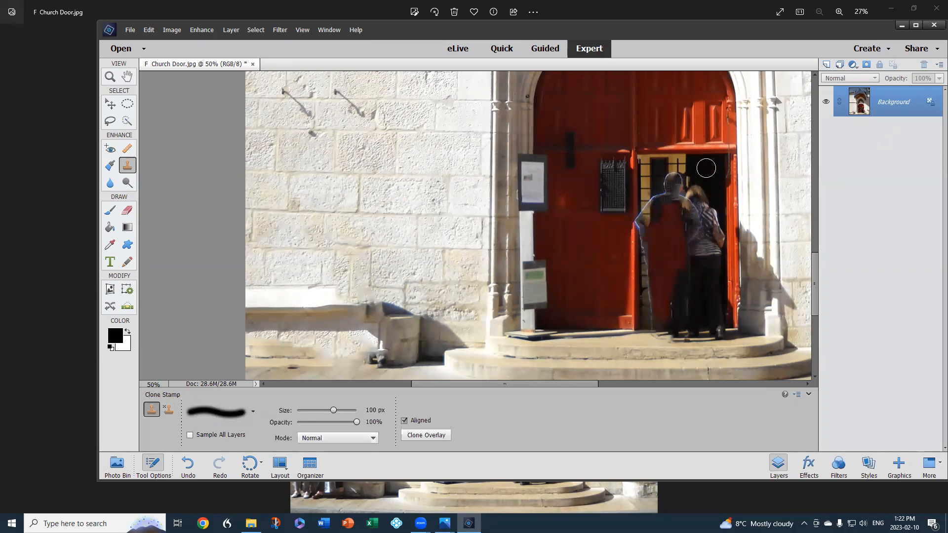
left_click(706, 167, "alt")
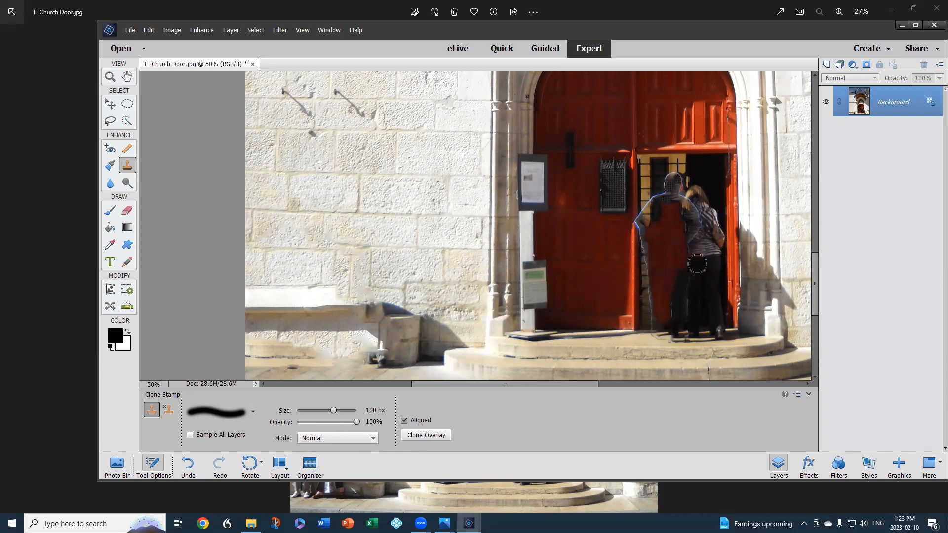
mouse_move(689, 261)
left_mouse_down()
mouse_move(673, 263)
mouse_move(668, 246)
left_mouse_up()
key("bracketleft")
key("bracketleft")
key("bracketleft")
key("bracketleft")
key("bracketleft")
key("bracketright")
key("bracketright")
key("bracketright")
key("bracketright")
key("bracketright")
key("bracketleft")
key("bracketleft")
key("bracketleft")
left_click_drag(668, 244, 674, 239)
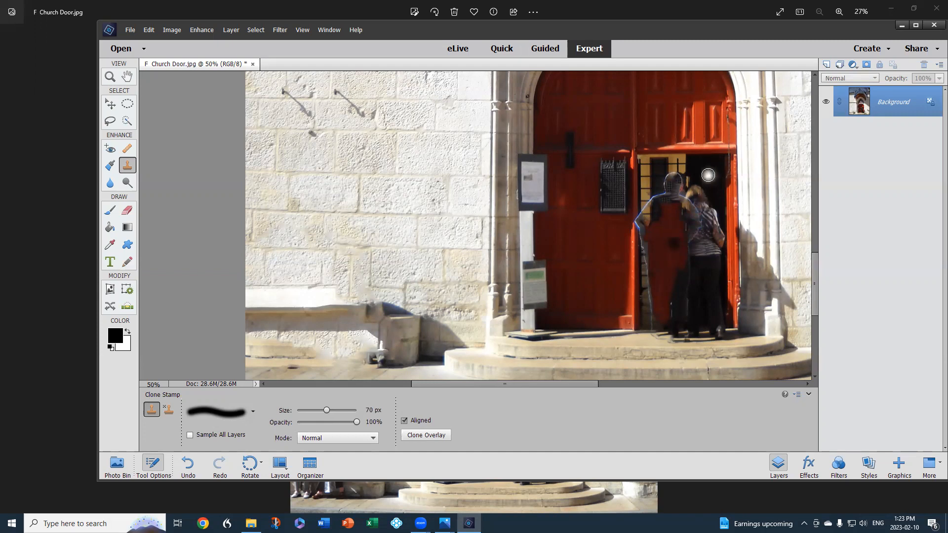
Undo the misplaced stroke beside the woman's head, then sample her dark trousers and clone them over her striped top
left_click_drag(714, 191, 715, 207)
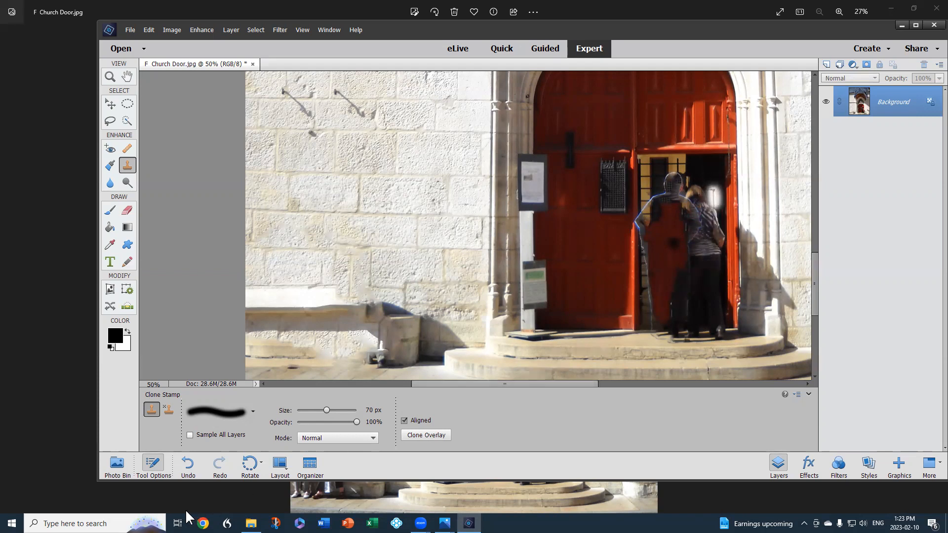
left_click(189, 464)
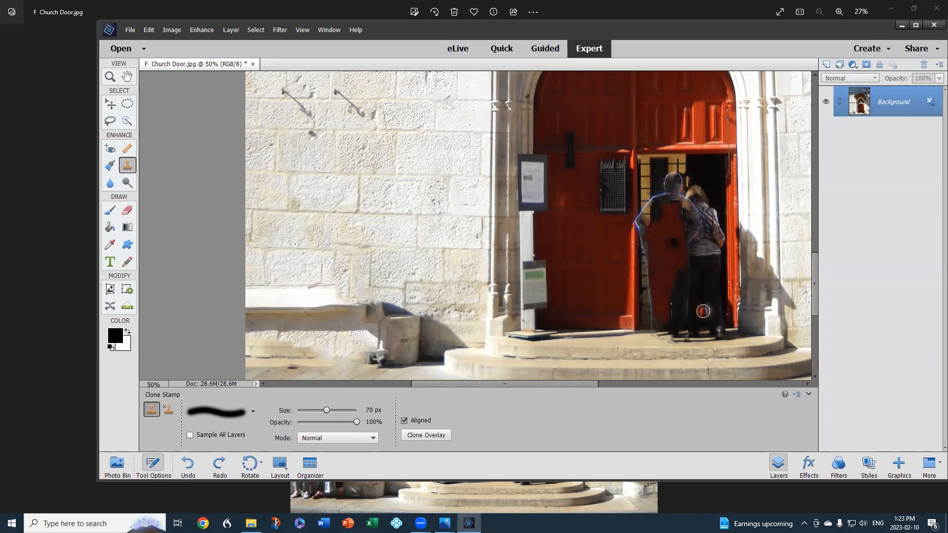
left_click(703, 310, "alt")
mouse_move(695, 257)
left_mouse_down()
mouse_move(716, 245)
mouse_move(700, 230)
mouse_move(717, 221)
mouse_move(705, 237)
left_mouse_up()
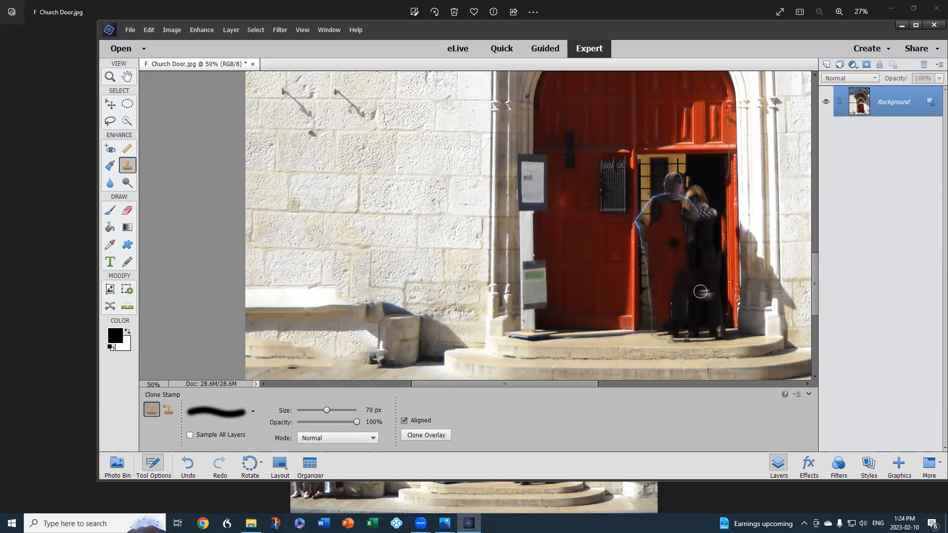
mouse_move(674, 300)
left_mouse_down()
mouse_move(662, 296)
mouse_move(684, 281)
mouse_move(701, 302)
mouse_move(683, 312)
left_mouse_up()
key("ctrl+z")
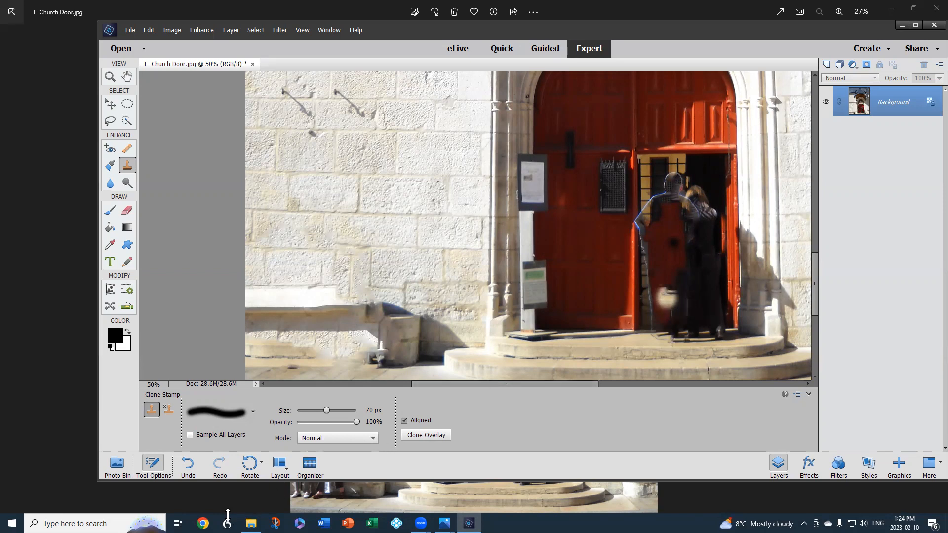
left_click(187, 465)
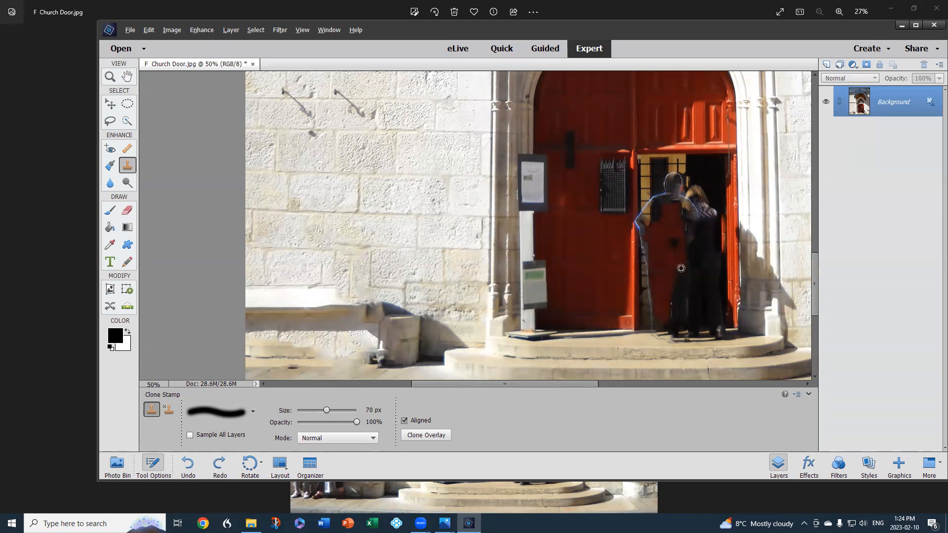
Clone dark tones down the lower edge of the man's outline in the doorway and undo the last stroke across his torso
mouse_move(648, 267)
left_mouse_down()
mouse_move(651, 259)
mouse_move(652, 313)
left_mouse_up()
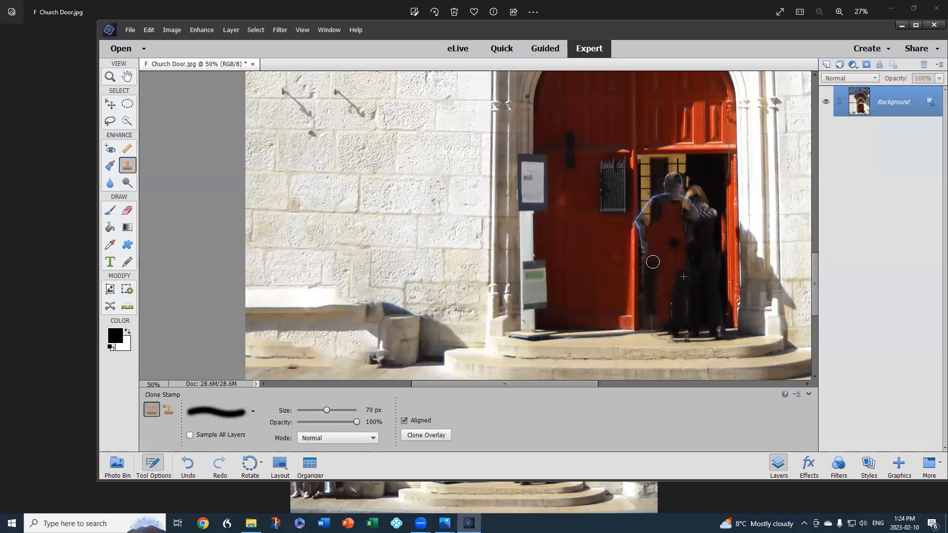
mouse_move(650, 247)
left_mouse_down()
mouse_move(655, 232)
mouse_move(642, 255)
mouse_move(693, 206)
mouse_move(683, 242)
left_mouse_up()
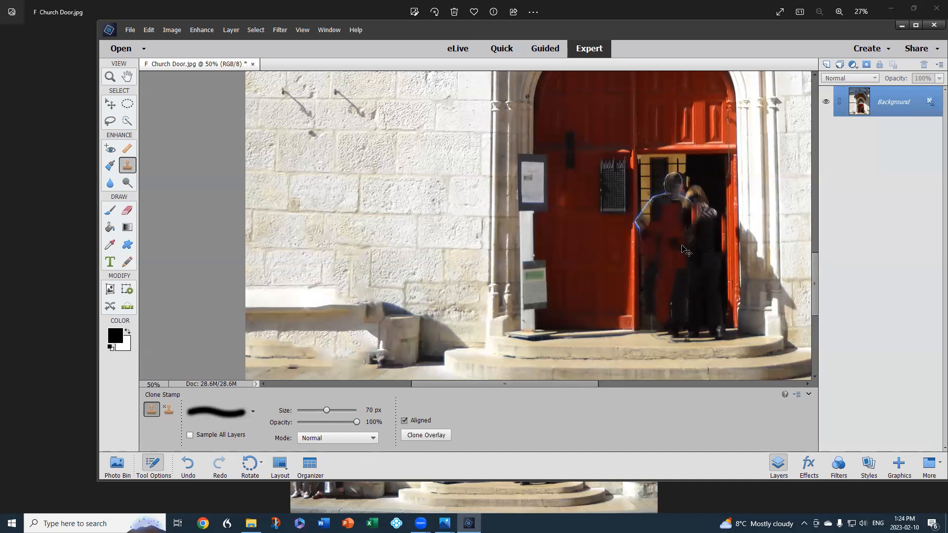
key("ctrl+z")
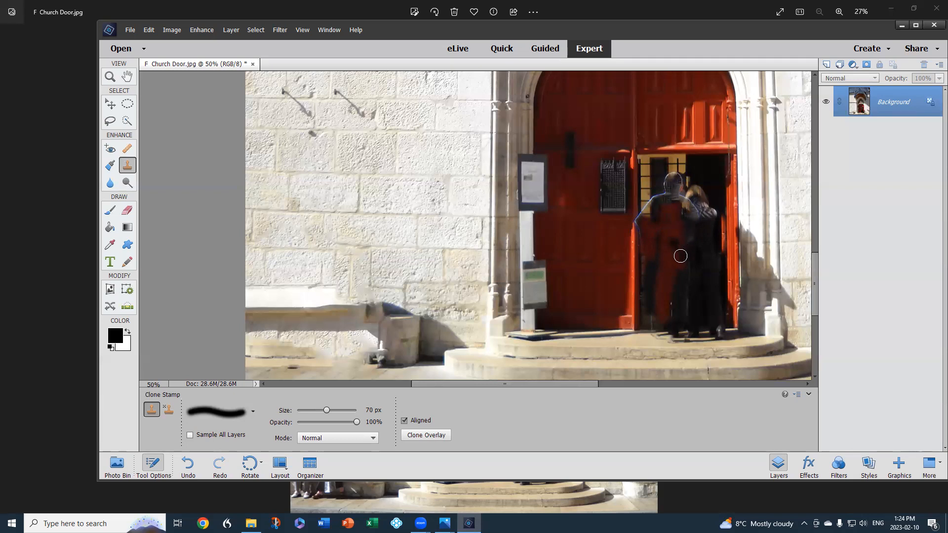
Clone over the woman's hair and shoulders and the outline of the man's head, shoulder and arm in the doorway
mouse_move(680, 256)
left_mouse_down()
mouse_move(698, 205)
mouse_move(712, 216)
left_mouse_up()
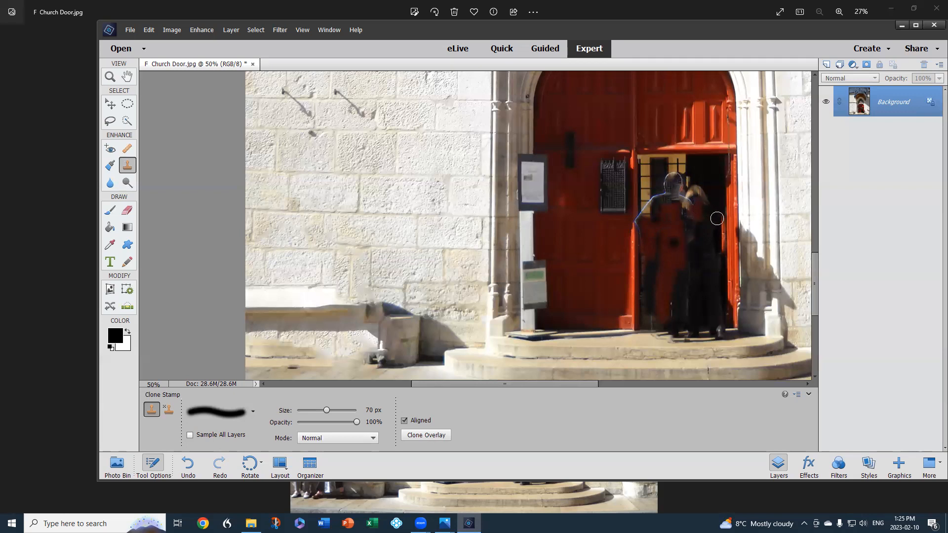
mouse_move(716, 233)
left_mouse_down()
mouse_move(685, 203)
mouse_move(691, 192)
mouse_move(659, 212)
left_mouse_up()
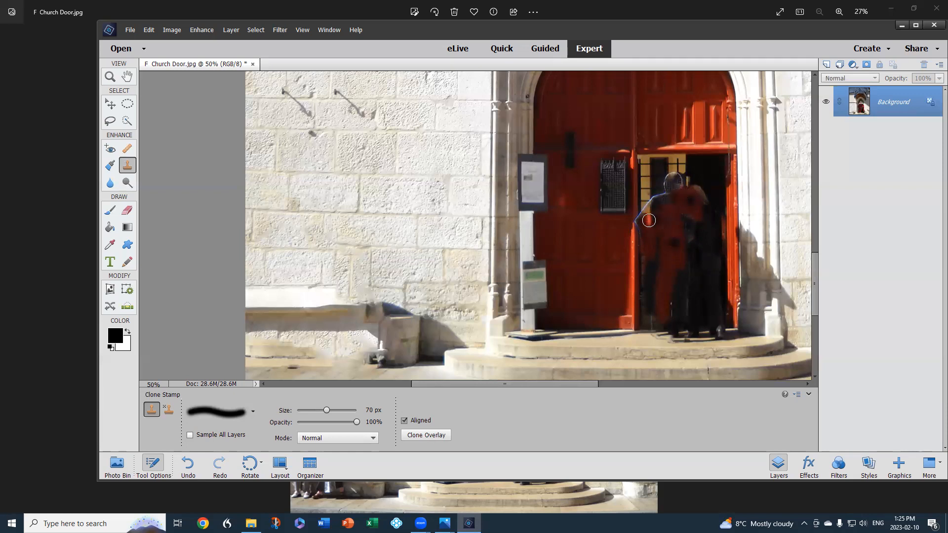
mouse_move(663, 196)
left_mouse_down()
mouse_move(668, 182)
mouse_move(686, 184)
mouse_move(650, 203)
mouse_move(664, 236)
left_mouse_up()
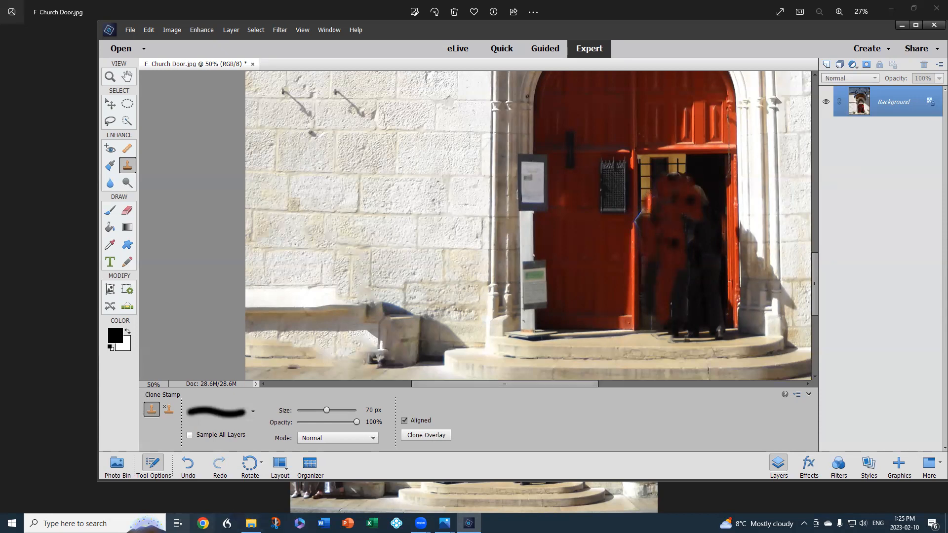
left_click(189, 469)
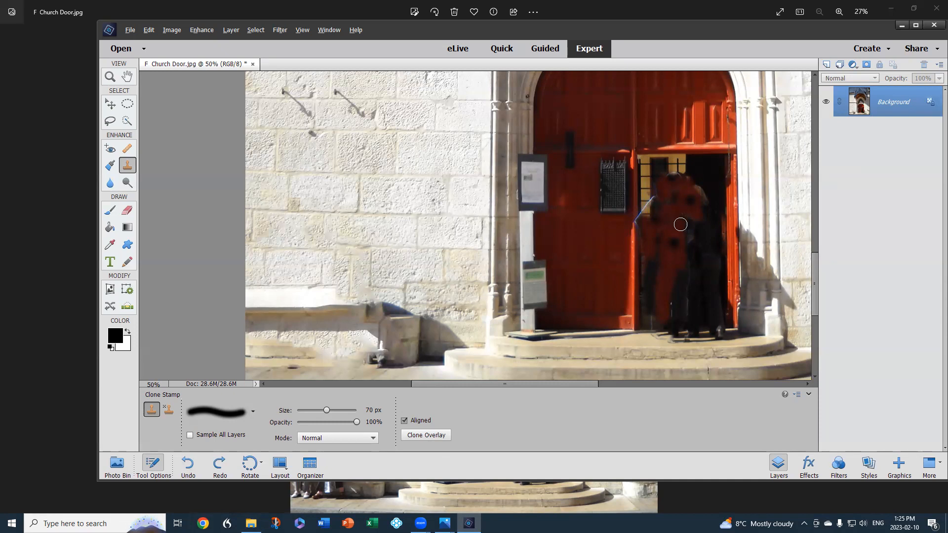
left_click_drag(652, 198, 645, 220)
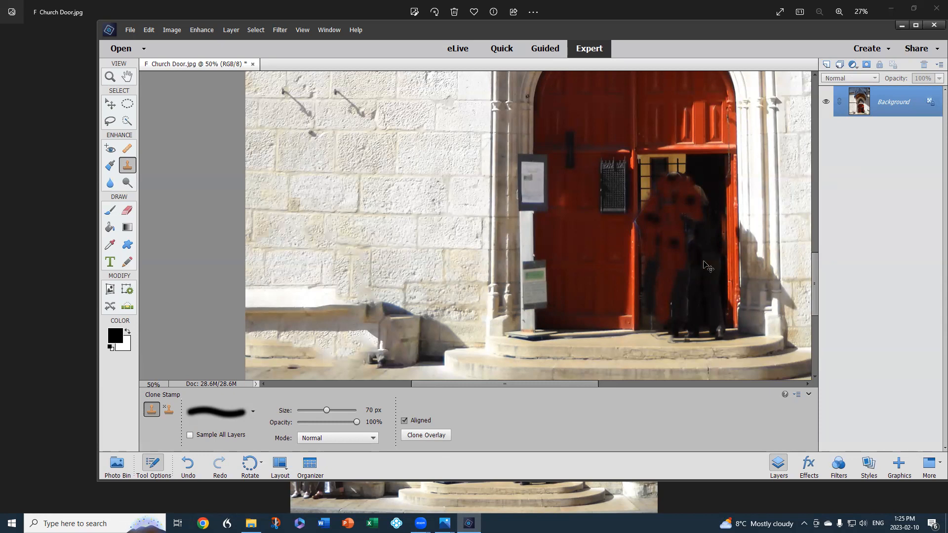
Select the upper notice board beside the red door with the Rectangular Marquee tool, fill it using Content-Aware and clear the selection
key("ctrl+0")
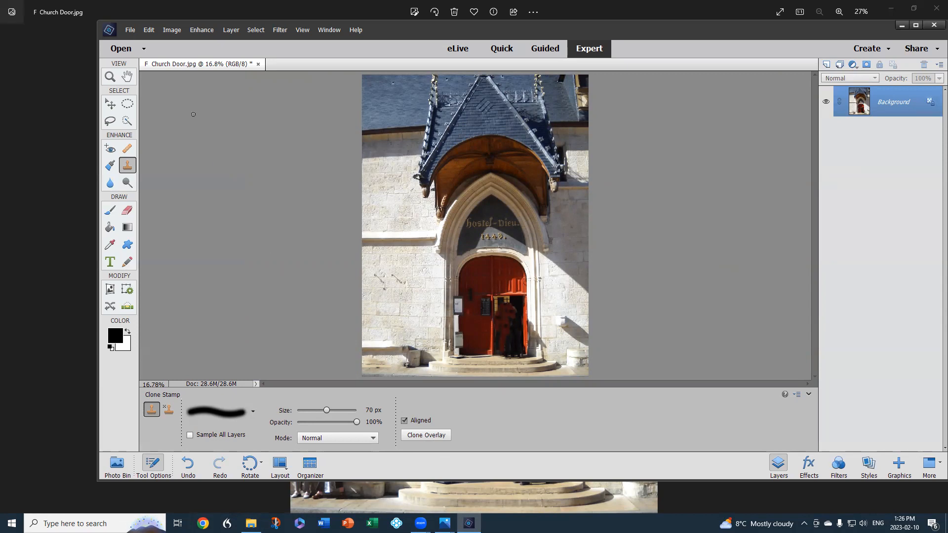
left_click(110, 77)
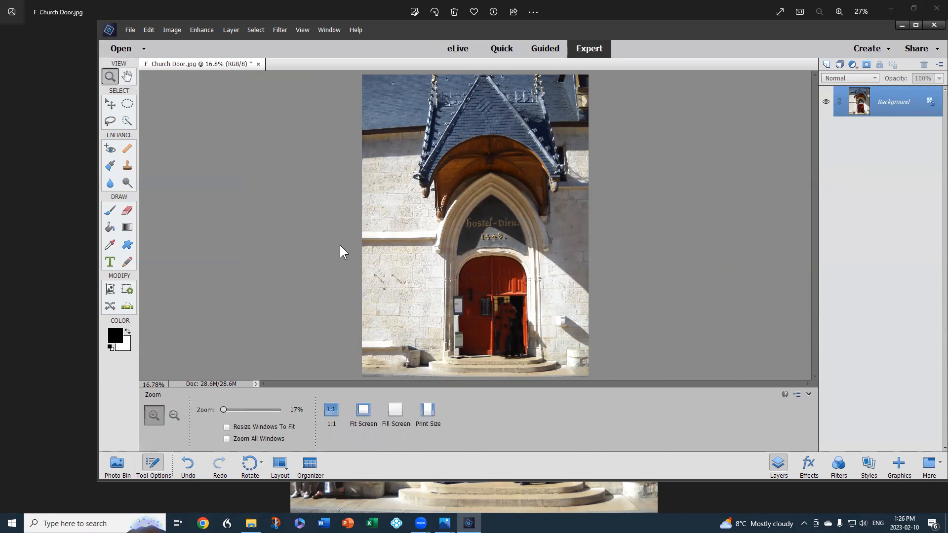
left_click(466, 293)
left_click(465, 293)
left_click(465, 294)
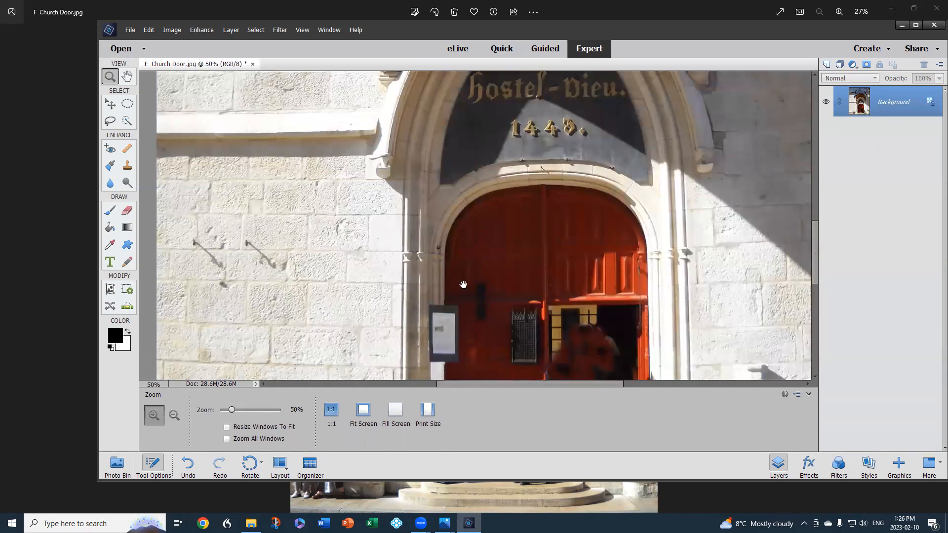
left_click_drag(478, 295, 488, 176)
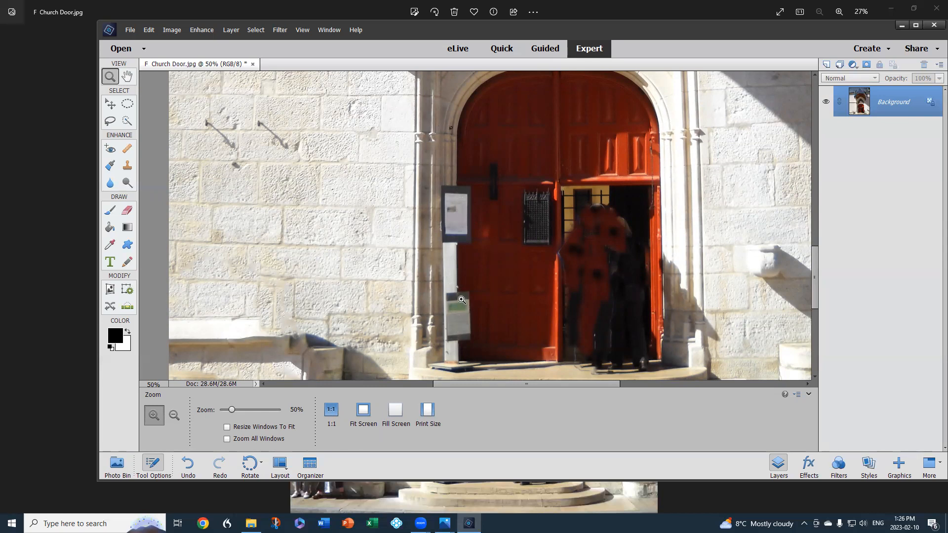
left_click(127, 105)
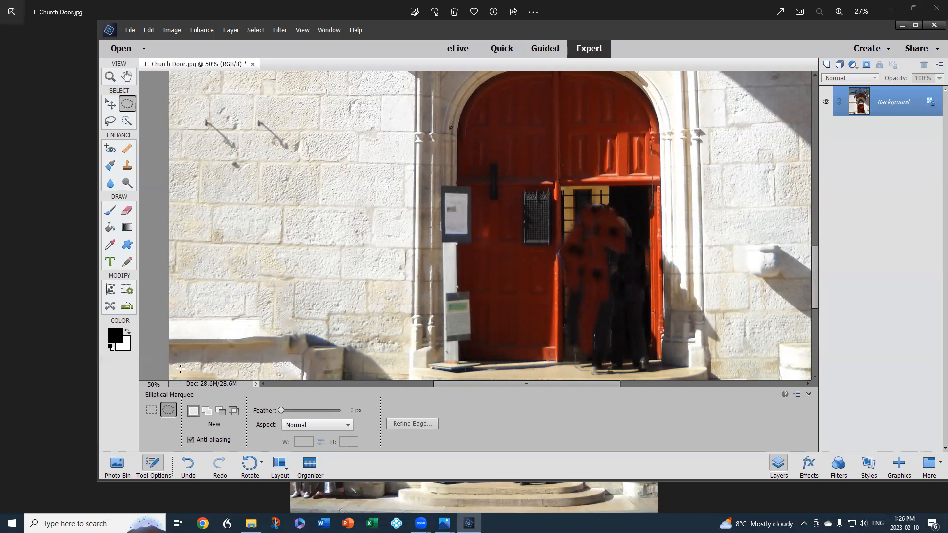
left_click(151, 409)
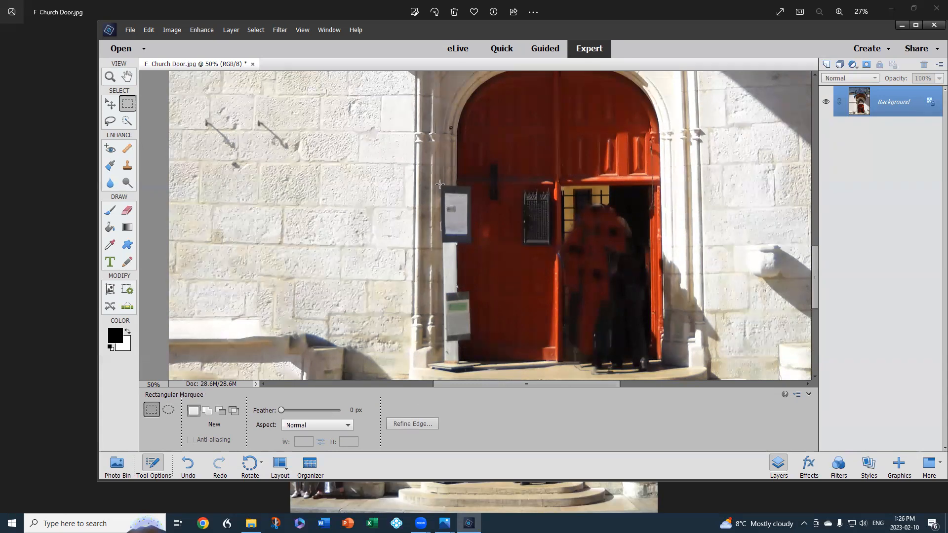
left_click_drag(441, 185, 473, 244)
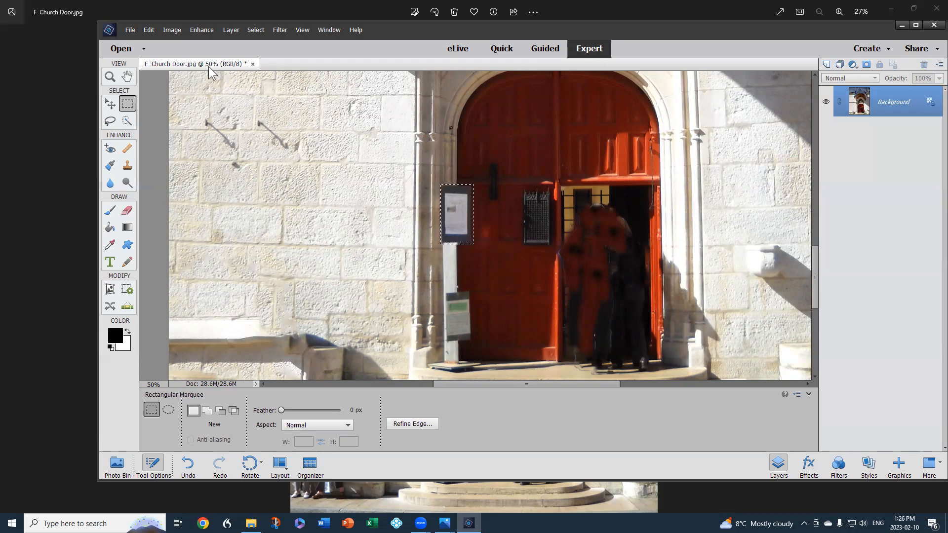
left_click(148, 29)
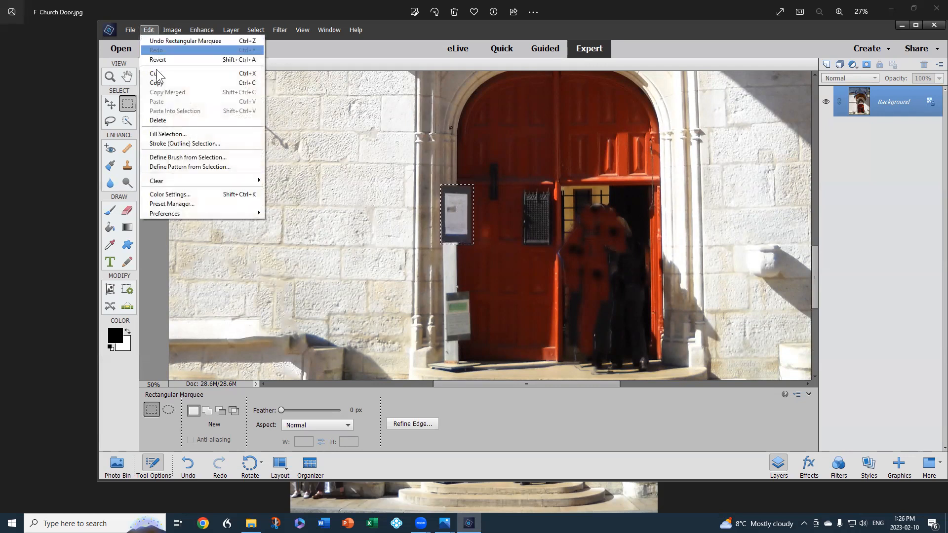
left_click(179, 131)
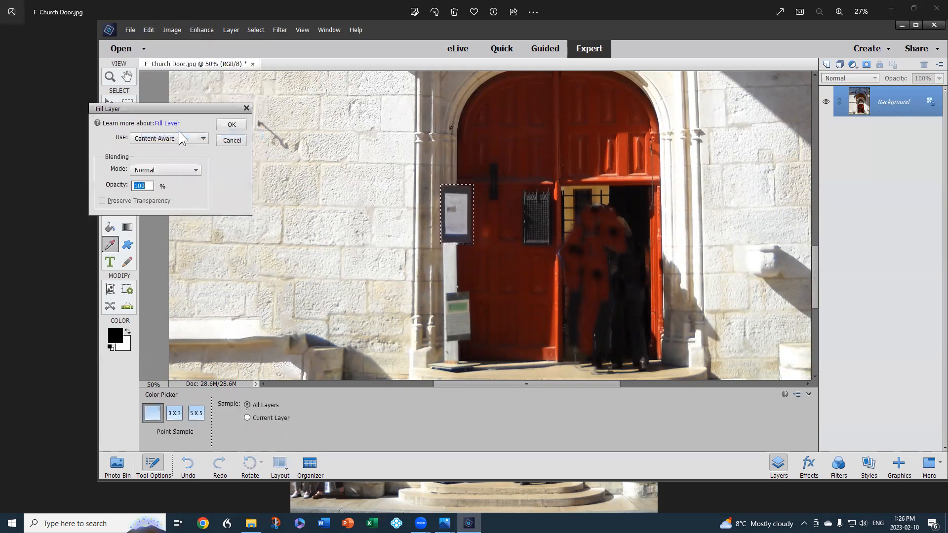
left_click(230, 126)
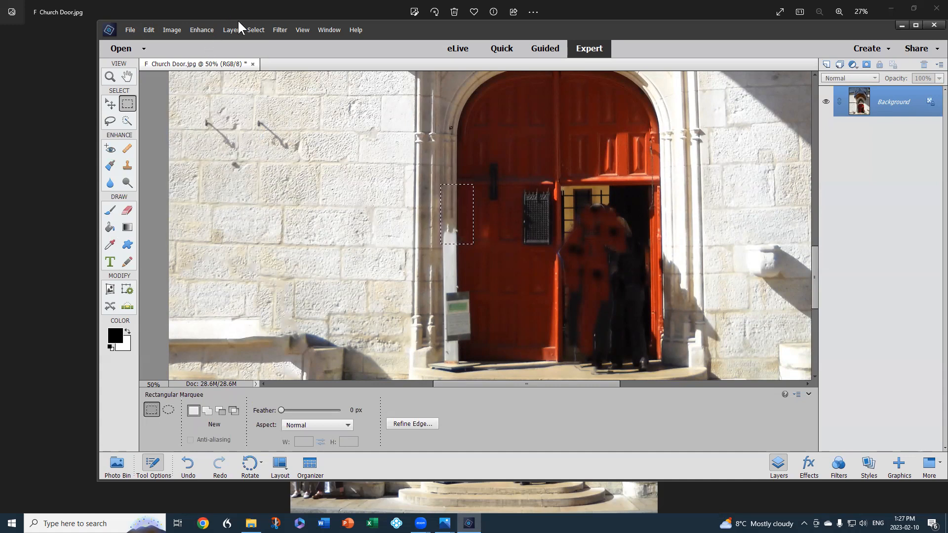
left_click(255, 31)
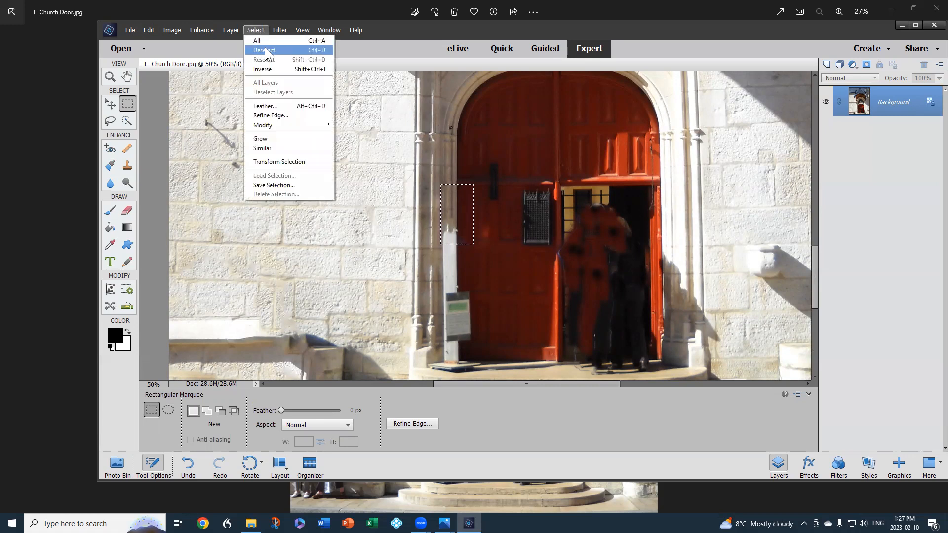
left_click(265, 51)
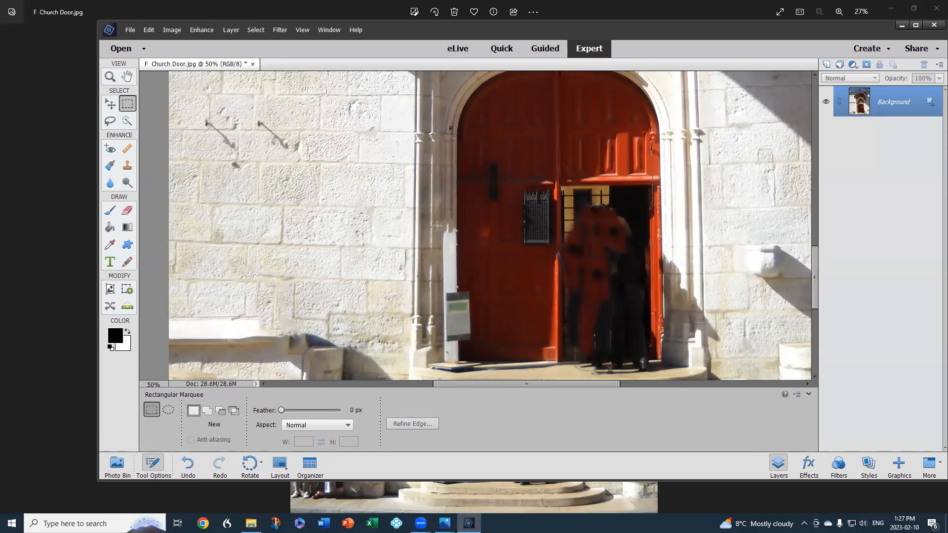
Select the grey post above the lower sign with a rectangular marquee, fill it using Content-Aware and deselect
left_click_drag(444, 226, 458, 295)
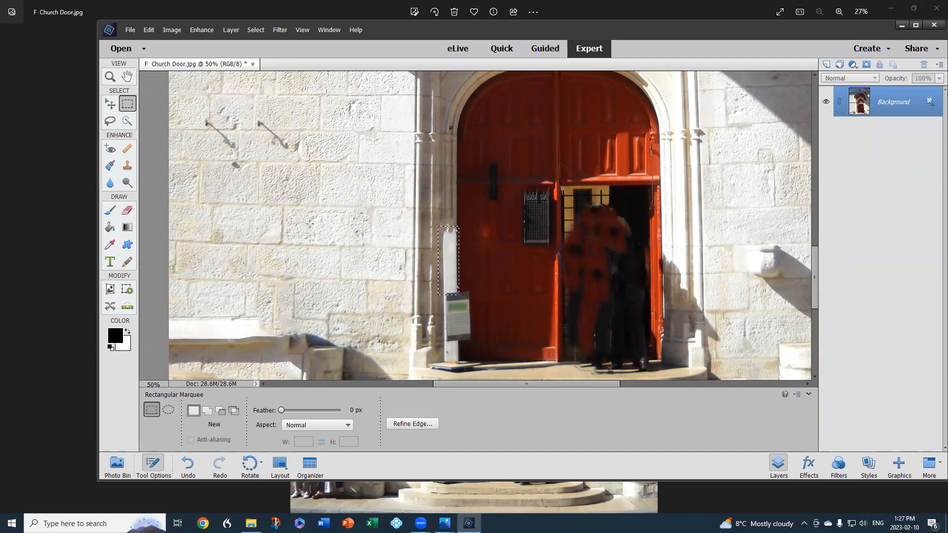
left_click(149, 30)
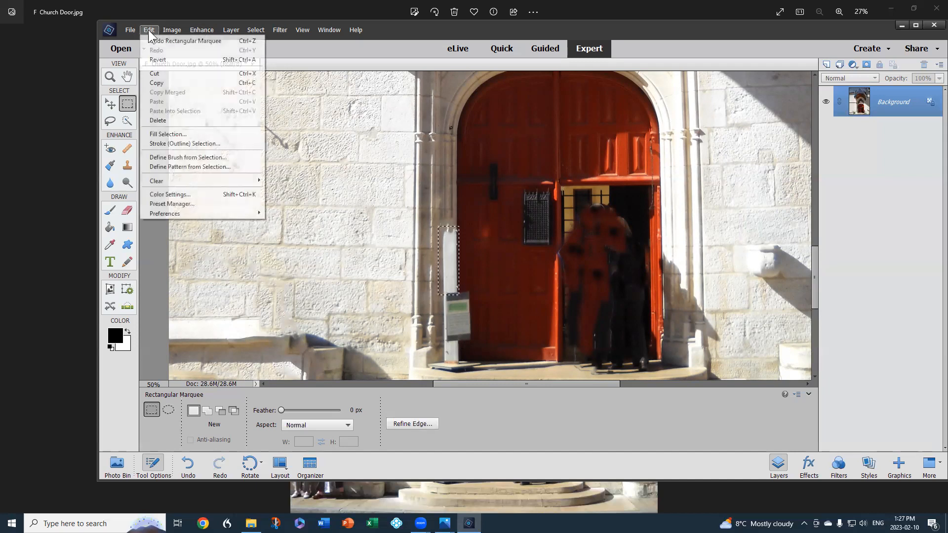
left_click(187, 134)
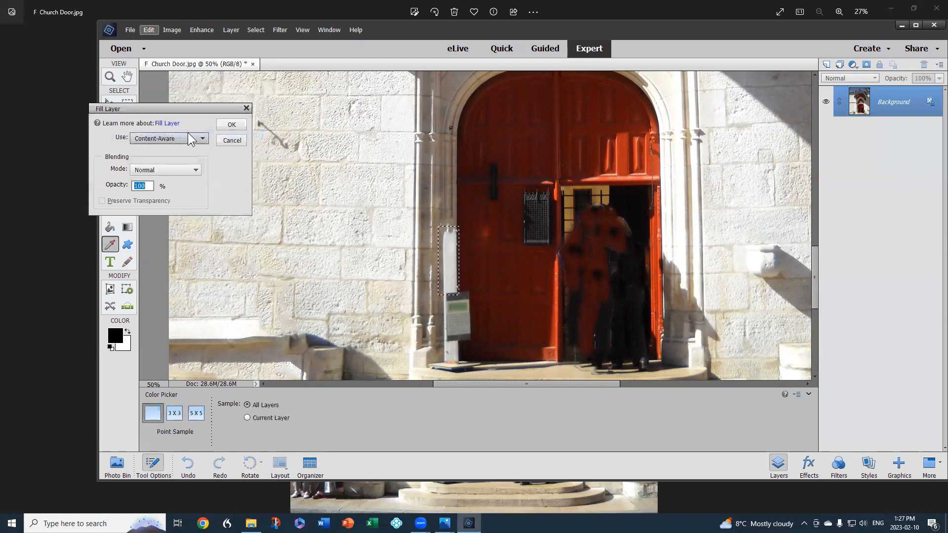
left_click(230, 125)
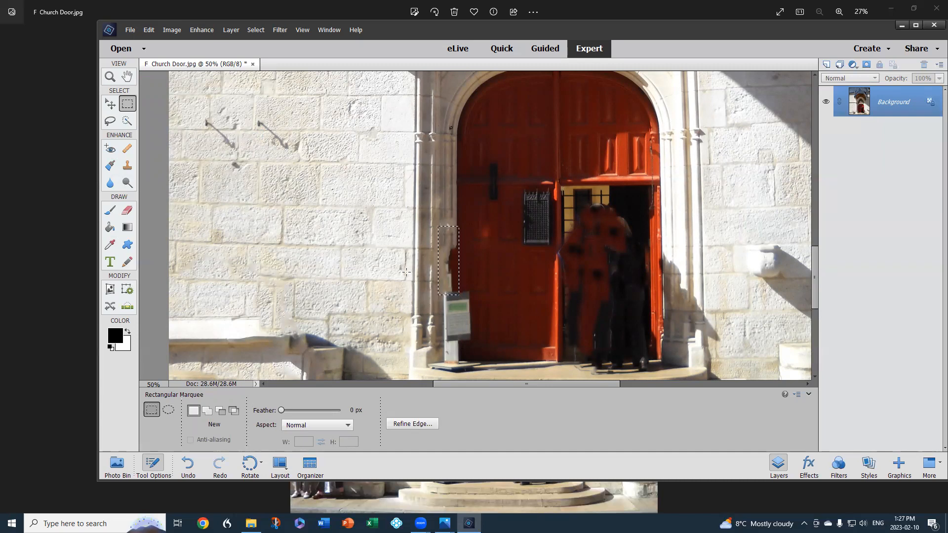
left_click(444, 286)
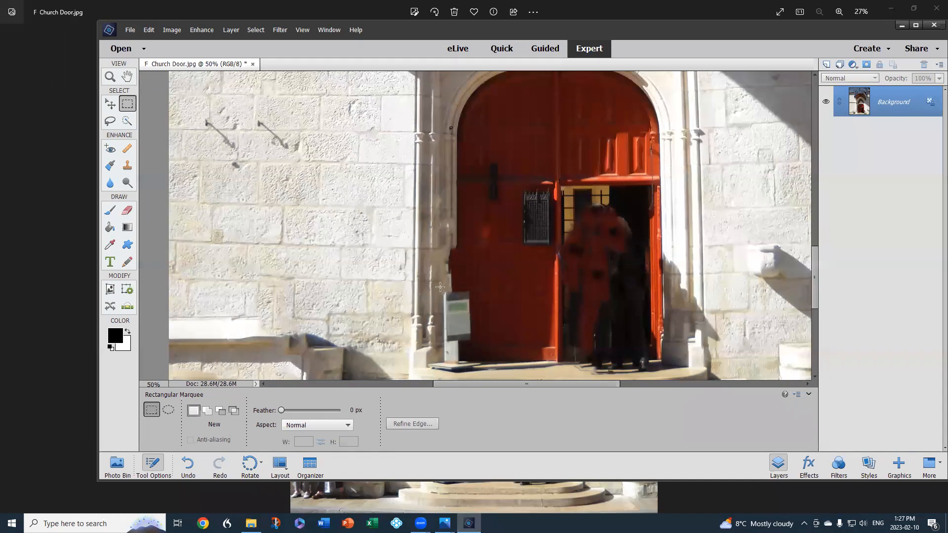
Select the lower sign beside the red door with a rectangular marquee and fill it using Content-Aware
left_click_drag(440, 287, 476, 342)
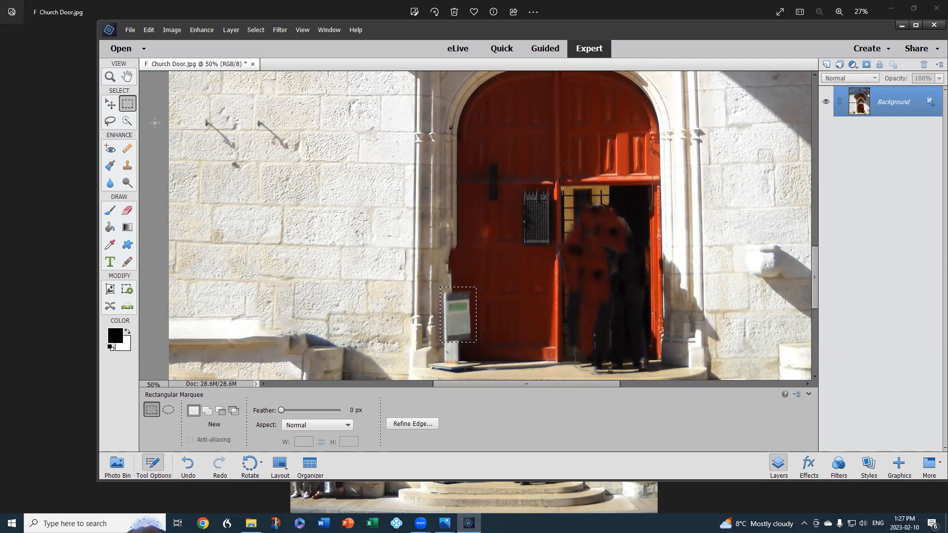
left_click(149, 31)
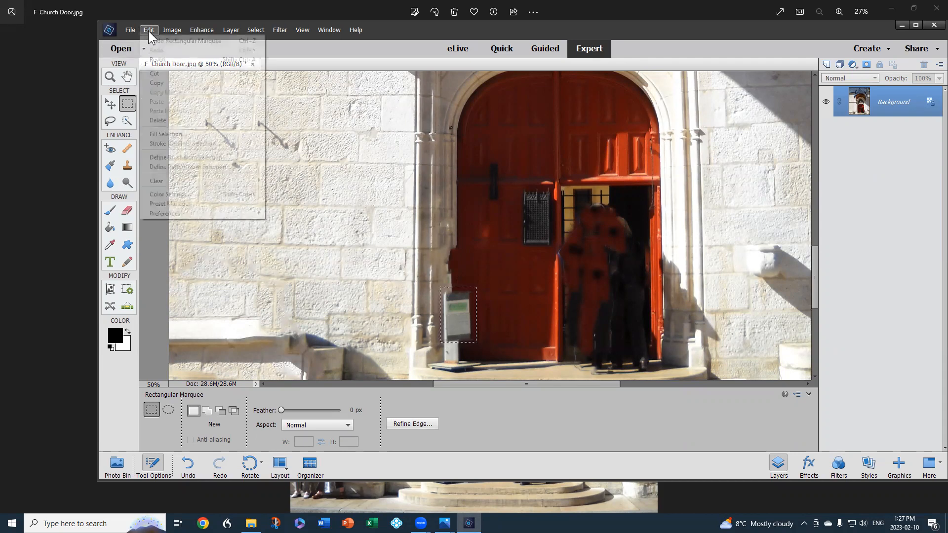
left_click(190, 133)
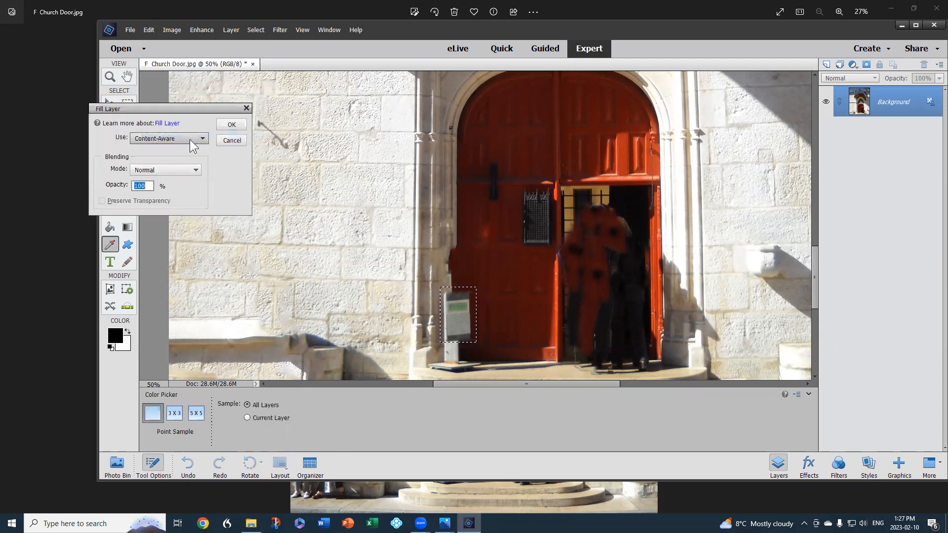
left_click(227, 124)
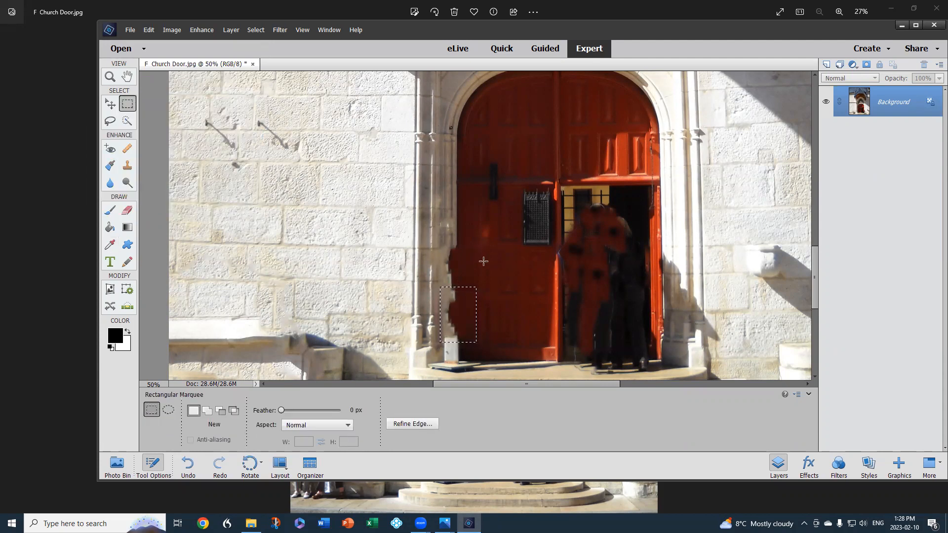
Clone stone down the column beside the sign's former place and touch up the door's jagged edge with a 70 px Clone Stamp, undoing a stray stroke
scroll(474, 273, "down", 1)
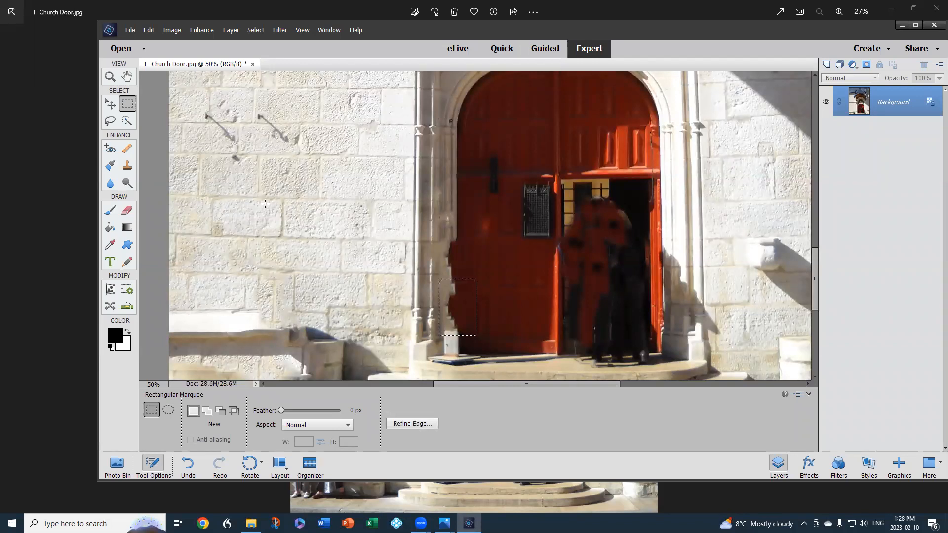
left_click(127, 166)
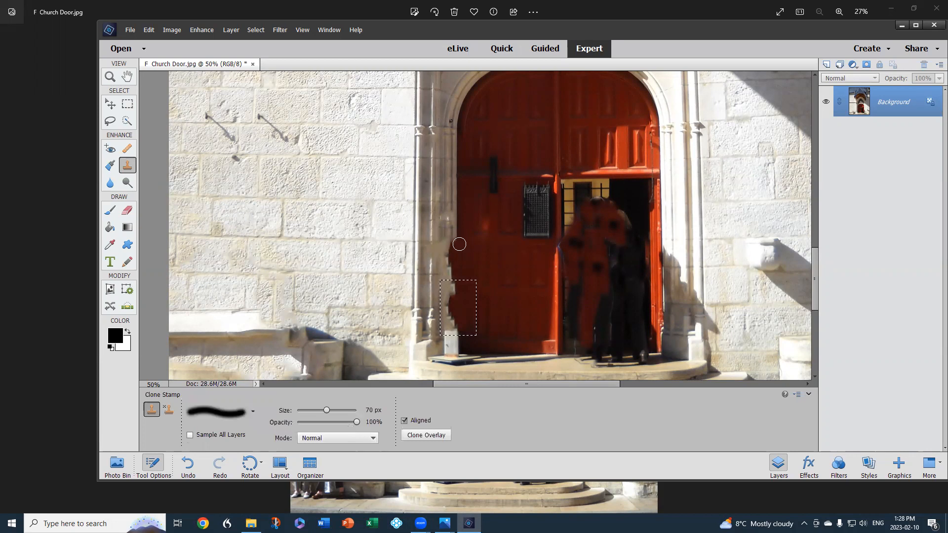
mouse_move(450, 241)
left_mouse_down()
mouse_move(467, 236)
mouse_move(447, 227)
mouse_move(454, 223)
left_mouse_up()
left_click(431, 205, "alt")
key("ctrl+z")
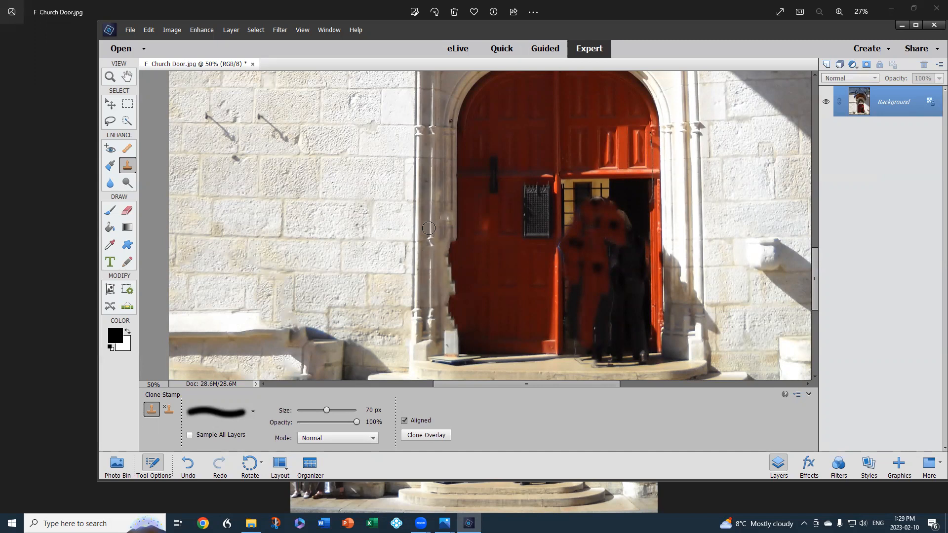
left_click_drag(429, 232, 429, 271)
left_click_drag(434, 250, 433, 286)
left_click_drag(430, 249, 428, 270)
key("alt")
key("alt")
mouse_move(458, 288)
left_mouse_down()
mouse_move(456, 273)
mouse_move(452, 299)
mouse_move(457, 260)
left_mouse_up()
Clone stone from the top step over the people's feet along the doorway threshold
left_click_drag(598, 277, 475, 234)
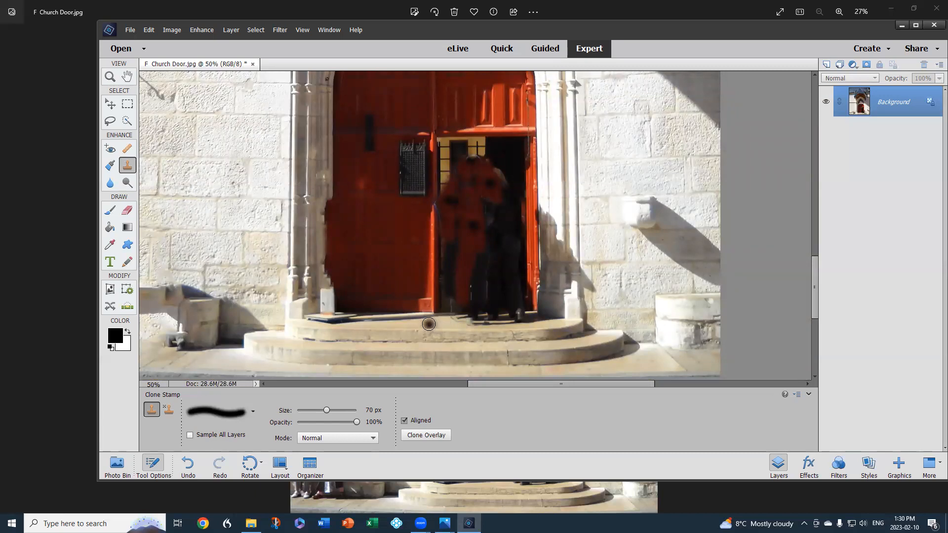
left_click(428, 325, "alt")
left_click_drag(457, 319, 535, 316)
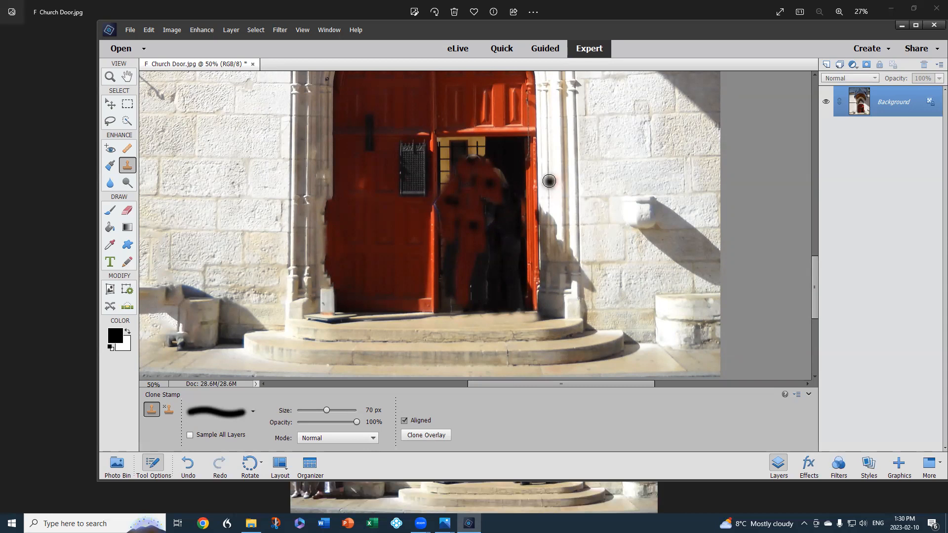
Enlarge the Clone Stamp brush to 150 px, undo the test stroke on the column right of the doorway and turn off aligned sampling
left_click(547, 156)
key("bracketright")
key("bracketright")
key("bracketright")
key("bracketright")
key("bracketright")
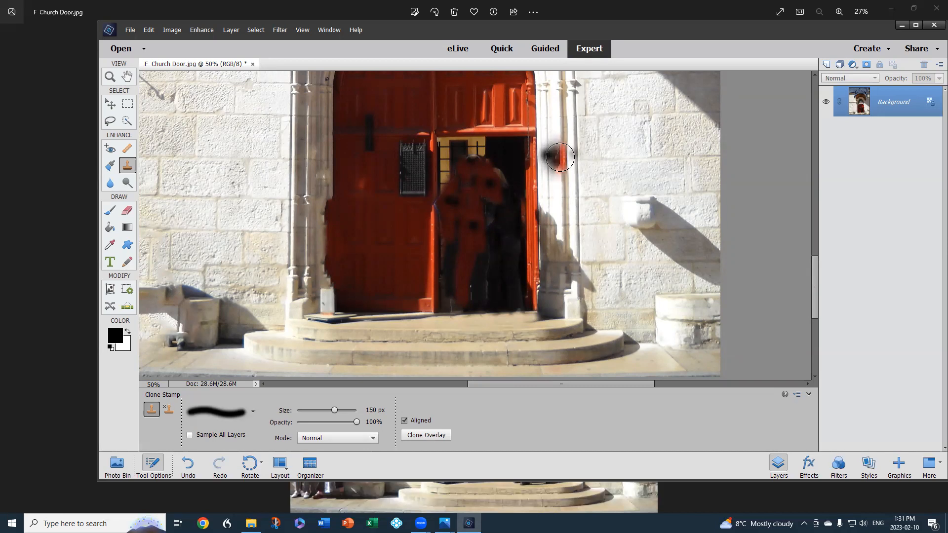
left_click_drag(560, 157, 560, 186)
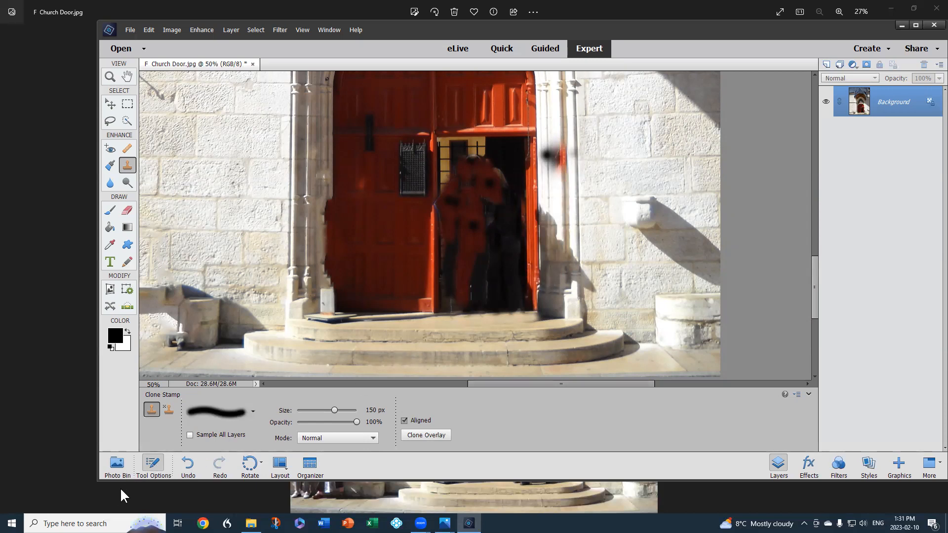
left_click(191, 462)
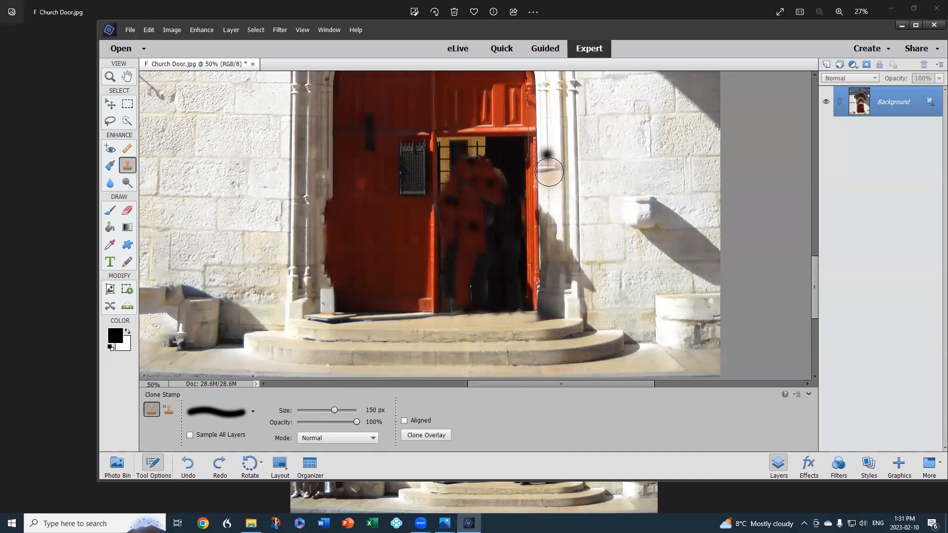
Clone clean stone from the upper part of the column right of the doorway down over the dark spot and the shadow to its base
left_click(549, 120, "alt")
mouse_move(549, 140)
left_mouse_down()
mouse_move(554, 234)
mouse_move(548, 149)
mouse_move(556, 298)
left_mouse_up()
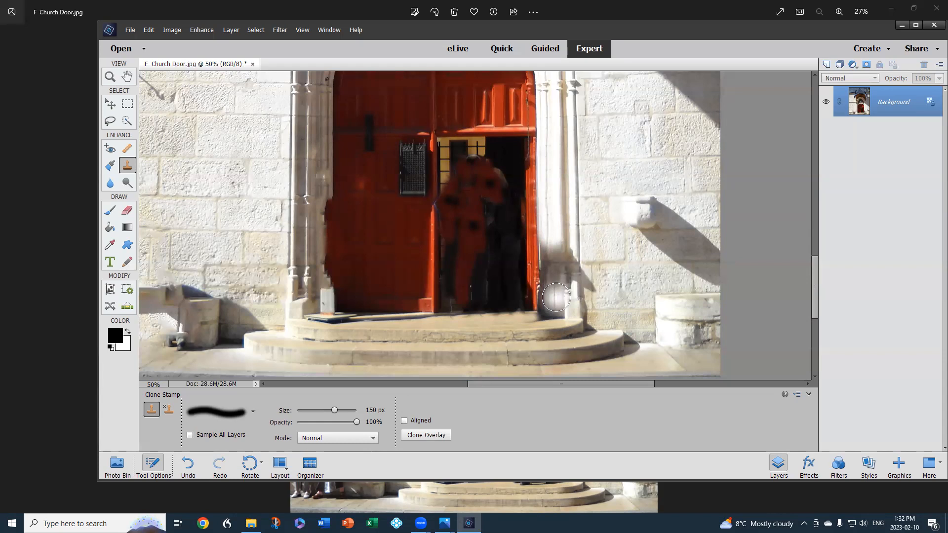
mouse_move(556, 298)
left_mouse_down()
mouse_move(572, 263)
mouse_move(562, 162)
mouse_move(572, 162)
mouse_move(569, 110)
left_mouse_up()
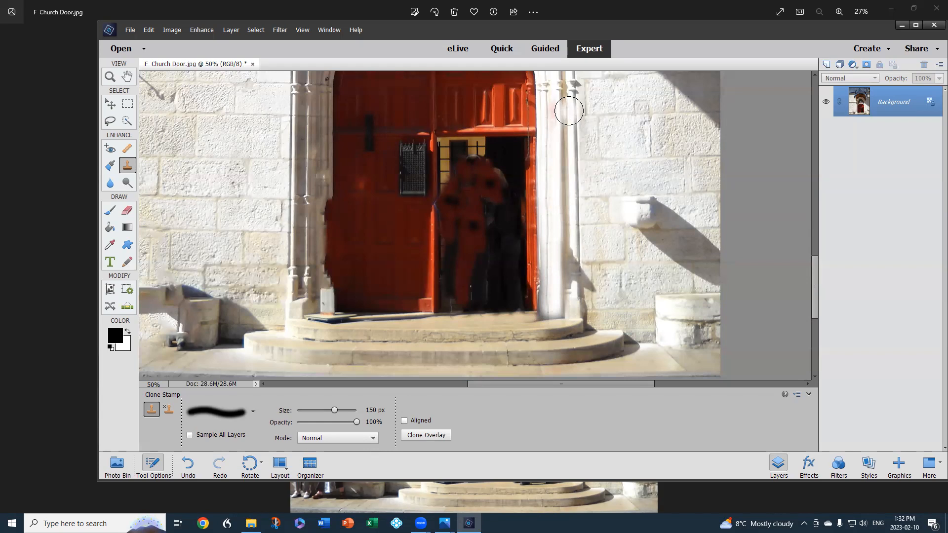
left_click(569, 111)
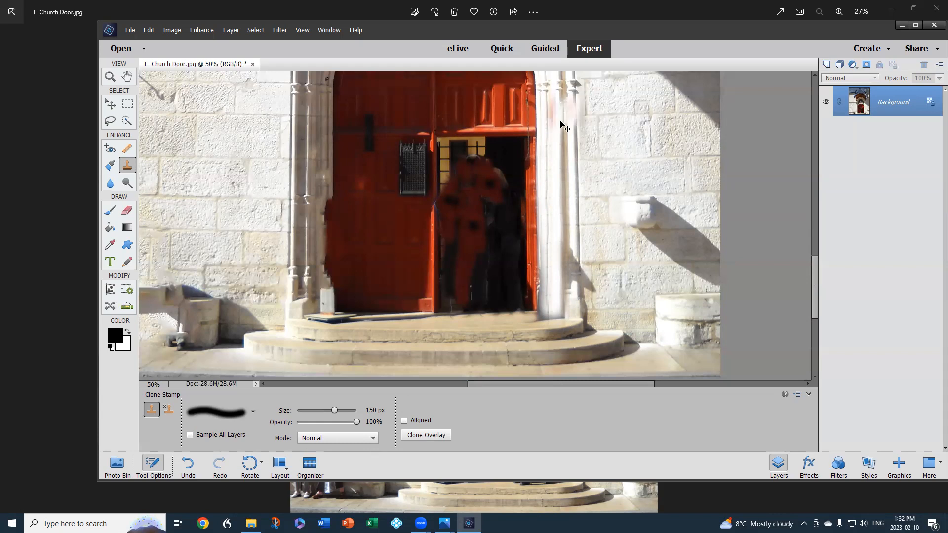
key("ctrl+z")
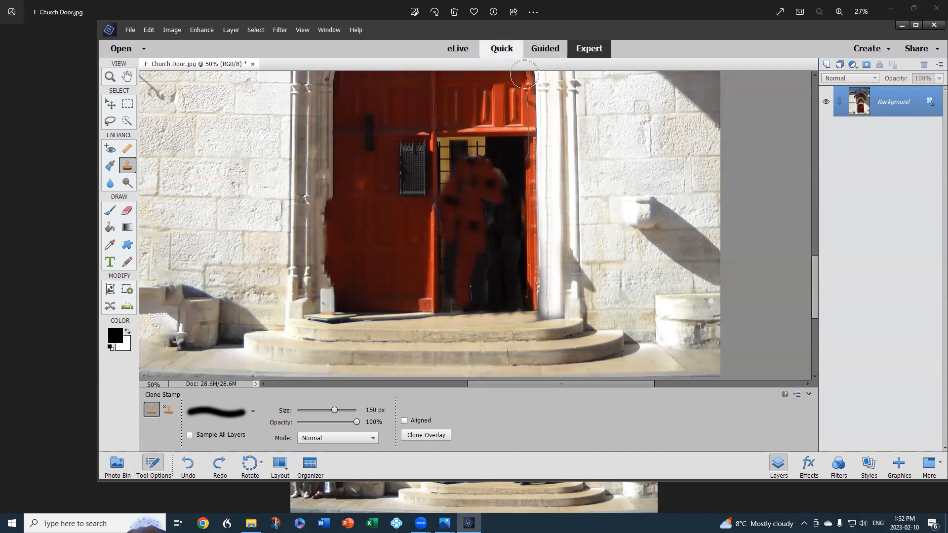
left_click(571, 124)
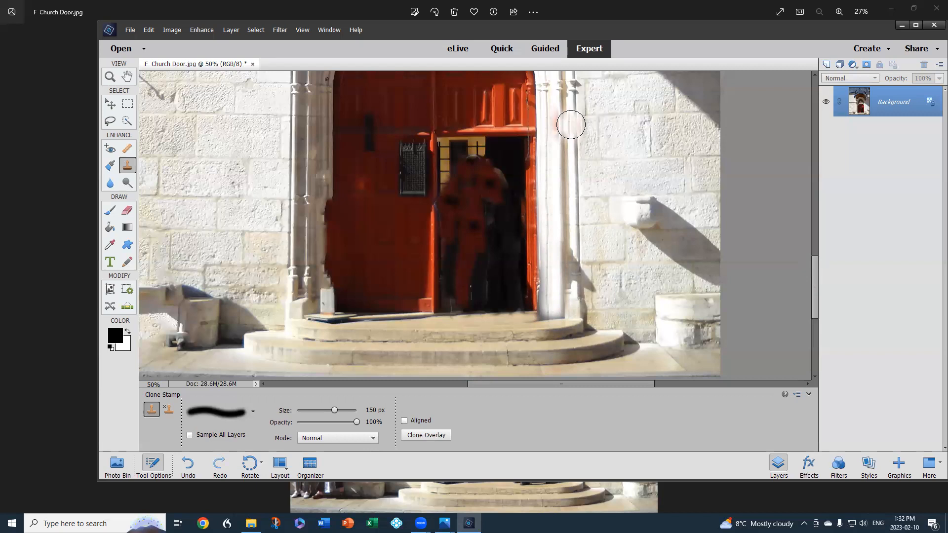
key("ctrl+z")
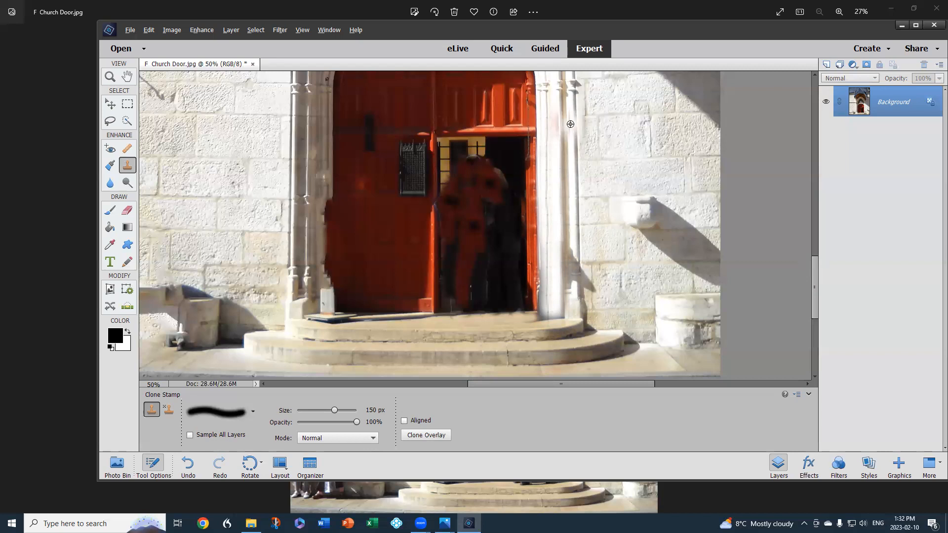
Clone clean stone from the upper outer column down over the shadow on its lower part and the adjoining wall
left_click(571, 125, "alt")
left_click_drag(576, 155, 572, 241)
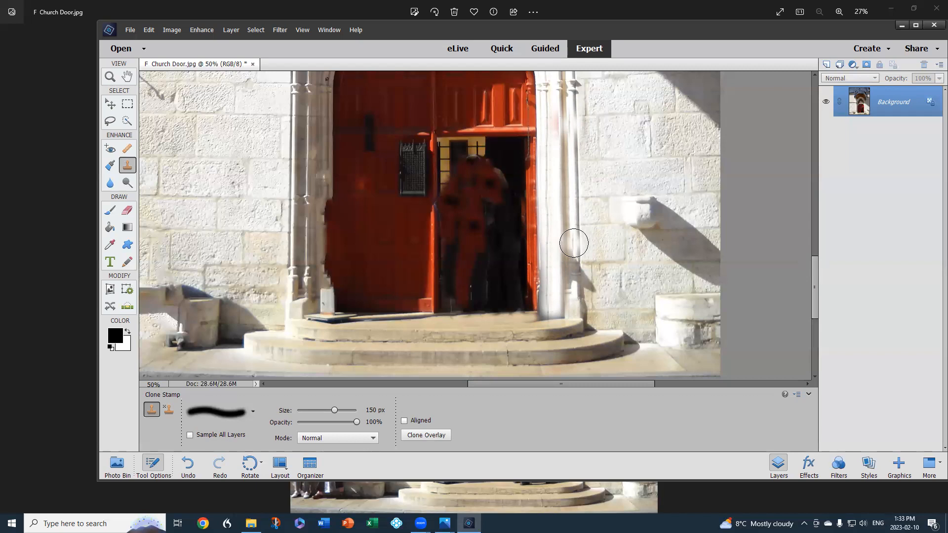
mouse_move(573, 253)
left_mouse_down()
mouse_move(575, 304)
mouse_move(611, 272)
mouse_move(587, 281)
mouse_move(574, 259)
mouse_move(569, 290)
mouse_move(645, 293)
left_mouse_up()
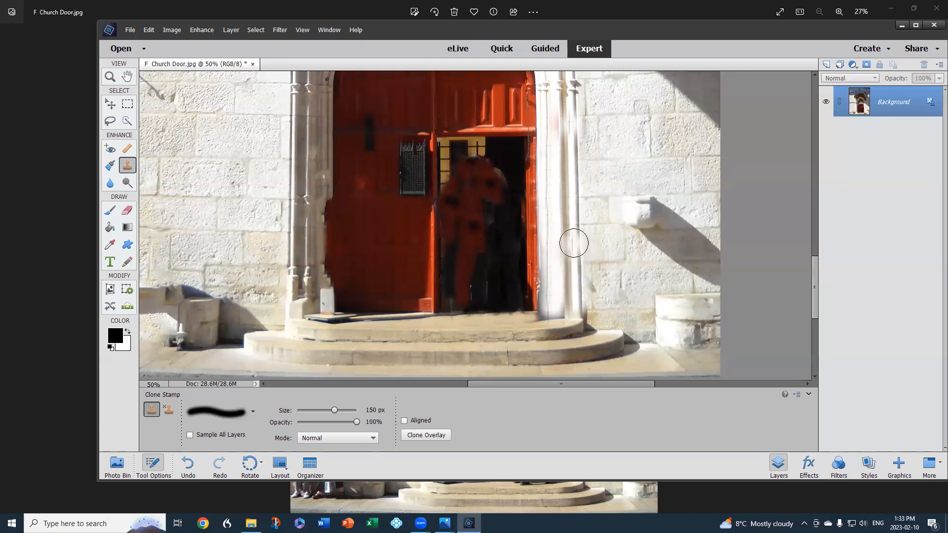
left_click_drag(569, 244, 575, 286)
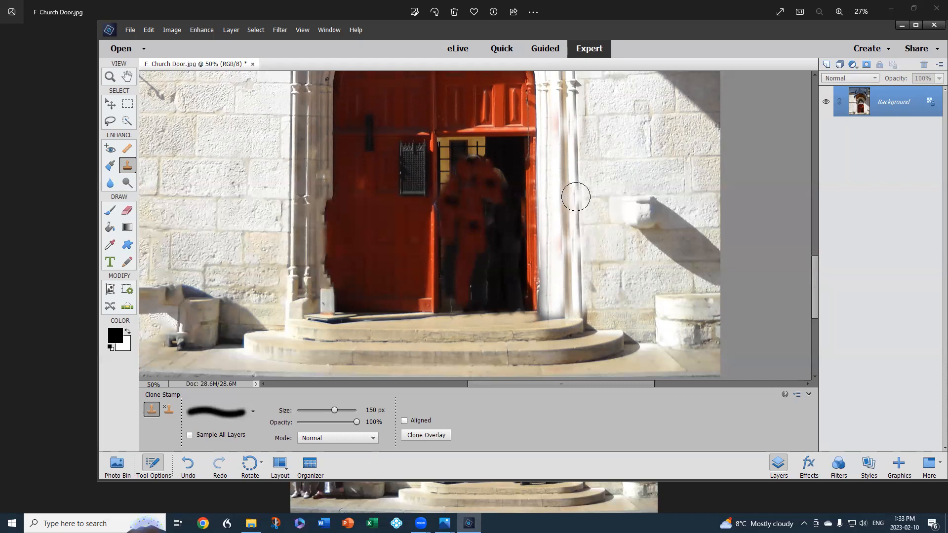
Dab cloned stone over the middle section of the outer column right of the doorway
key("alt")
left_click(579, 223)
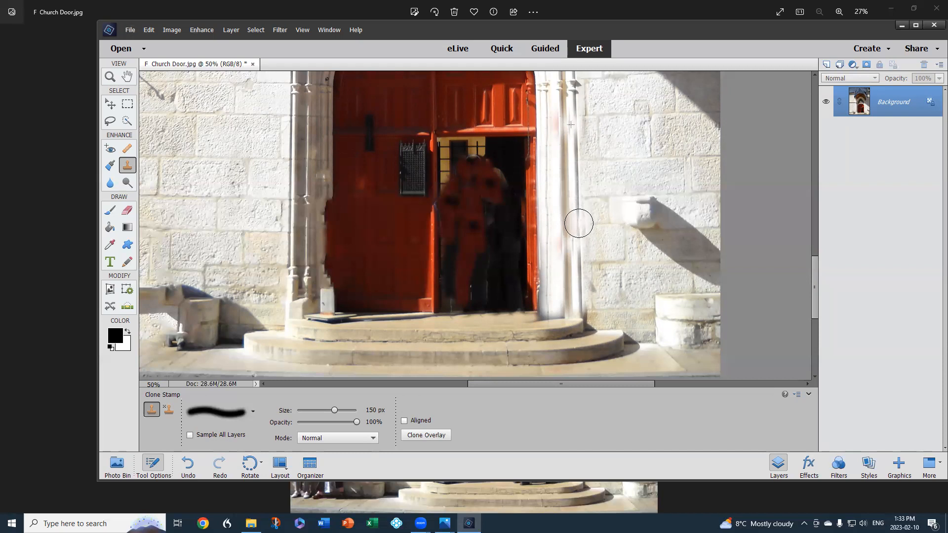
left_click(580, 234)
left_click_drag(579, 234, 580, 237)
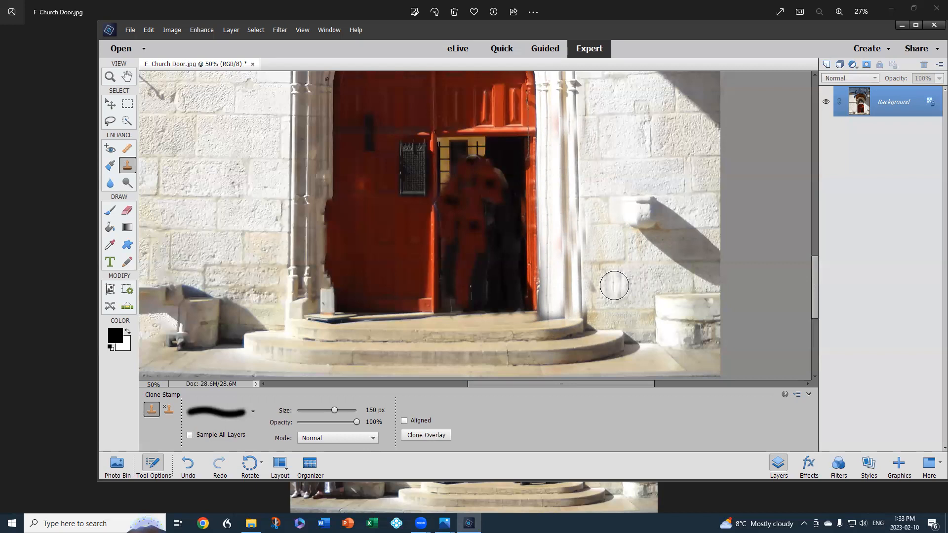
key("super")
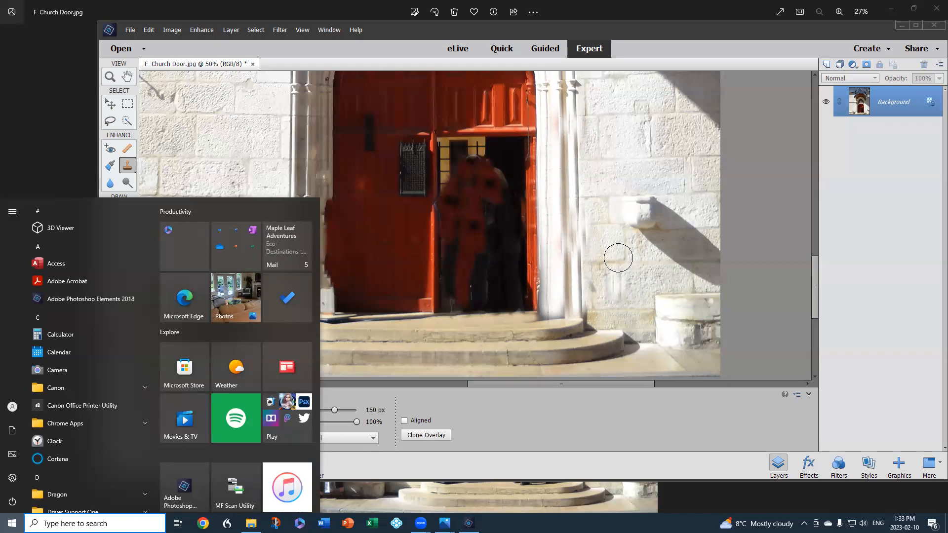
key("Escape")
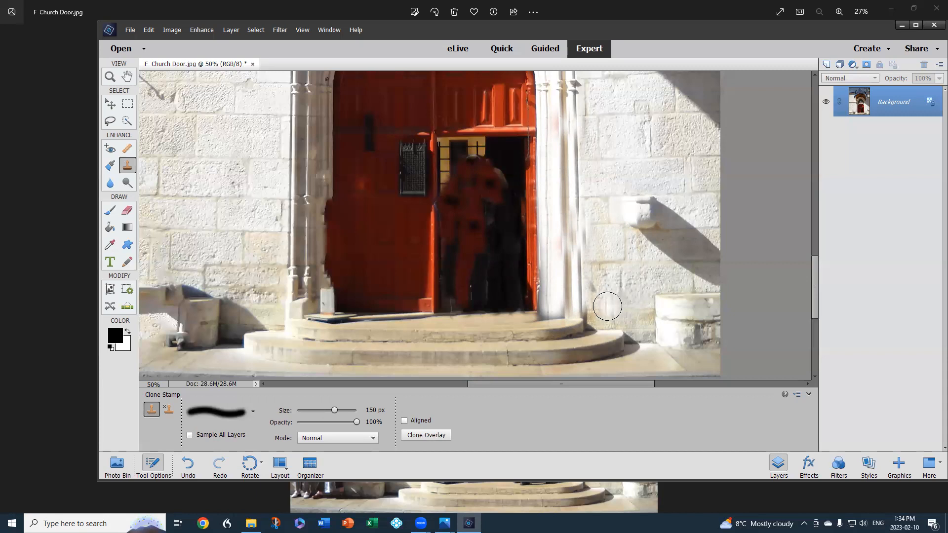
Clone over the wall beside the outer column and undo the last stroke across the column's base
key("alt")
mouse_move(593, 242)
left_mouse_down()
mouse_move(600, 216)
mouse_move(583, 236)
mouse_move(566, 219)
mouse_move(567, 310)
left_mouse_up()
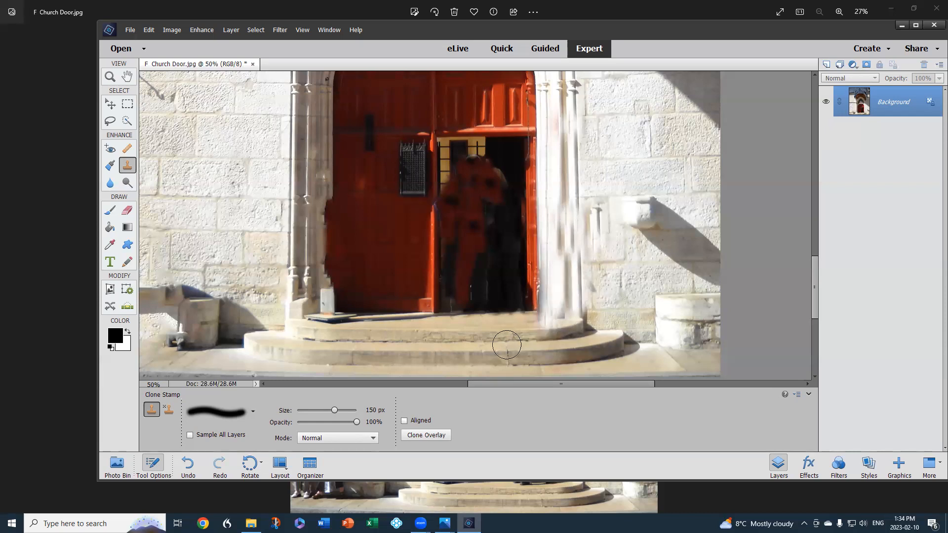
left_click(187, 458)
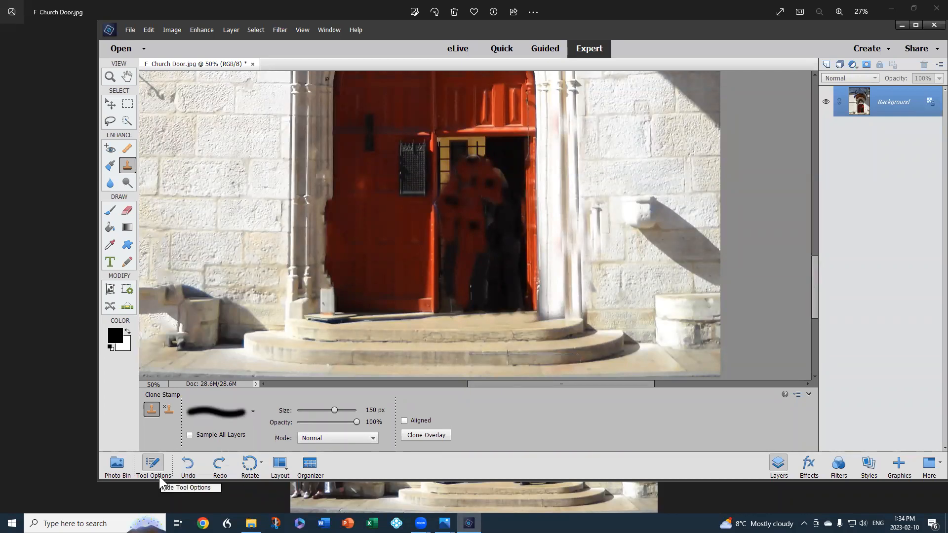
Remove the two hooks and their shadows from the wall left of the door using the Healing Brush at 70 px
key("ctrl+0")
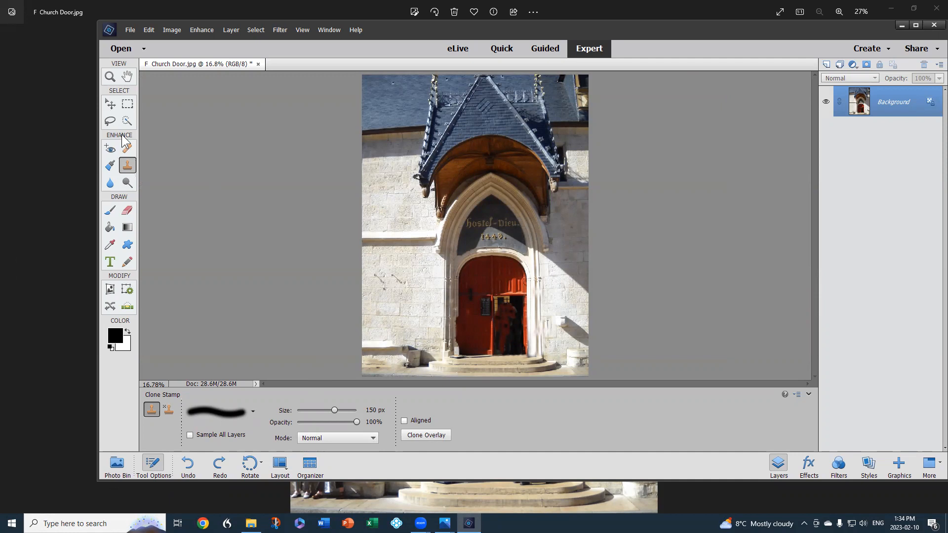
left_click(127, 149)
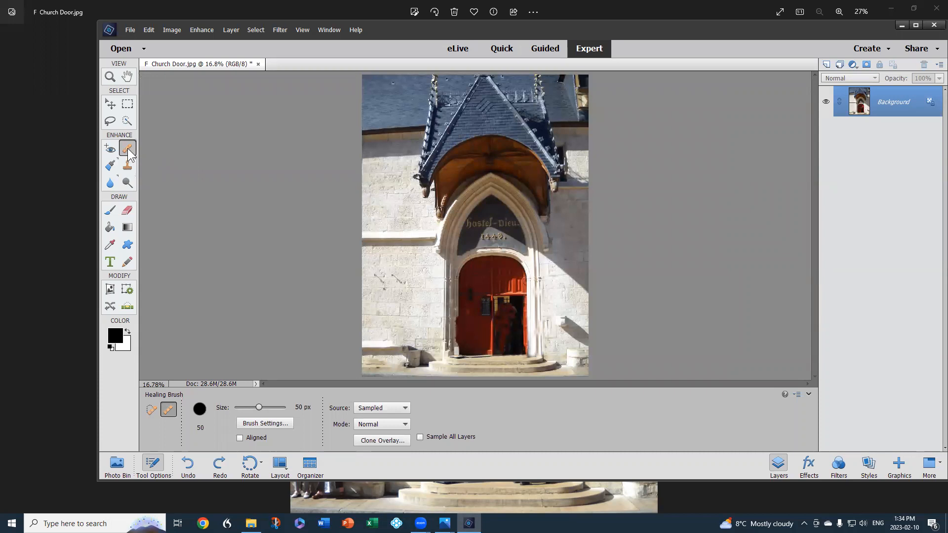
left_click(148, 409)
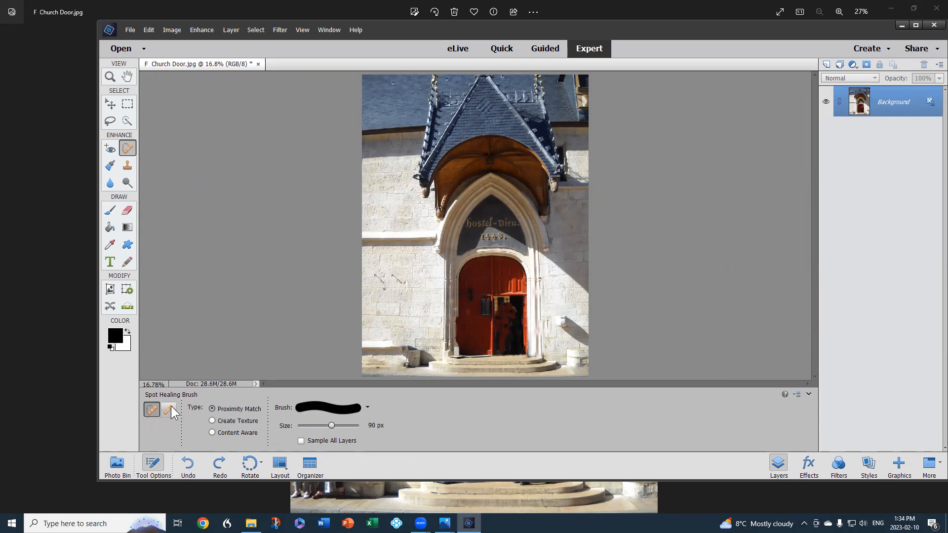
left_click(170, 409)
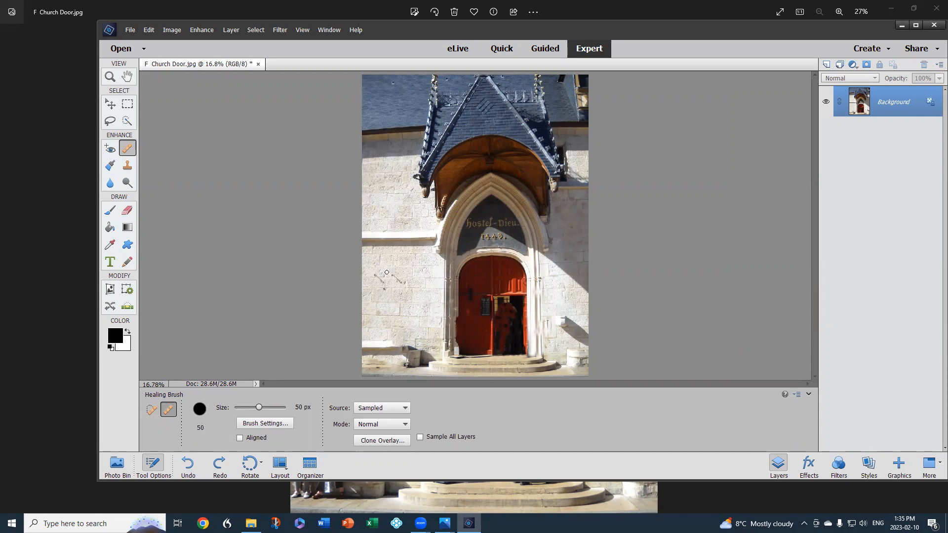
key("bracketright")
key("bracketright")
left_click_drag(393, 274, 403, 284)
left_click_drag(375, 275, 387, 286)
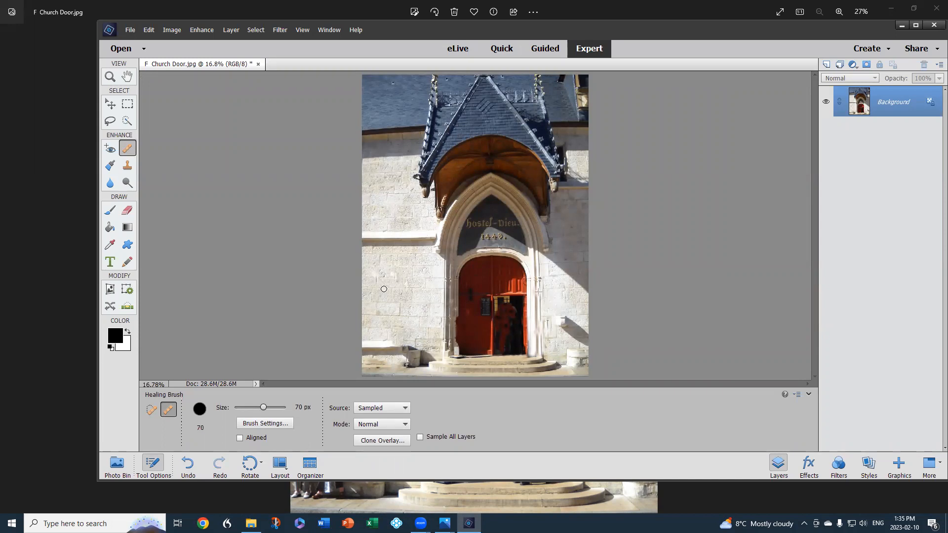